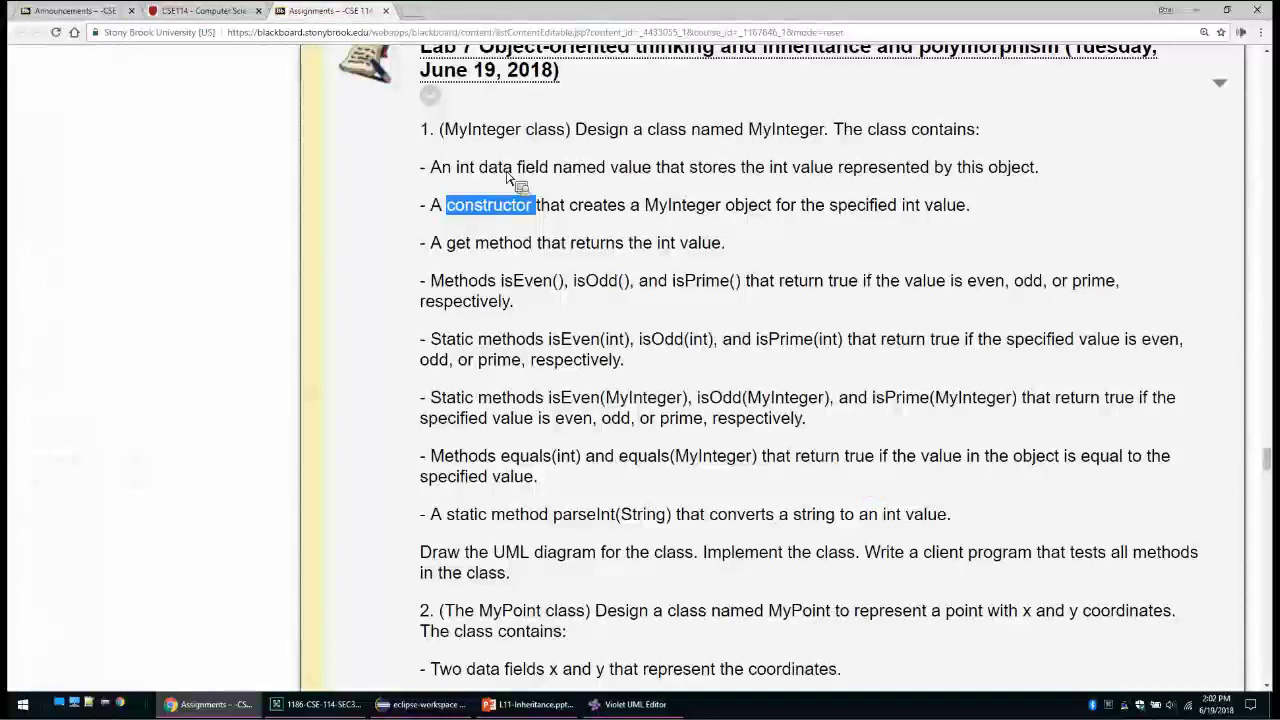
# - Switch from the MyInteger assignment description to Violet UML Editor and create a new static-view class diagram
pyautogui.doubleClick(478, 131)
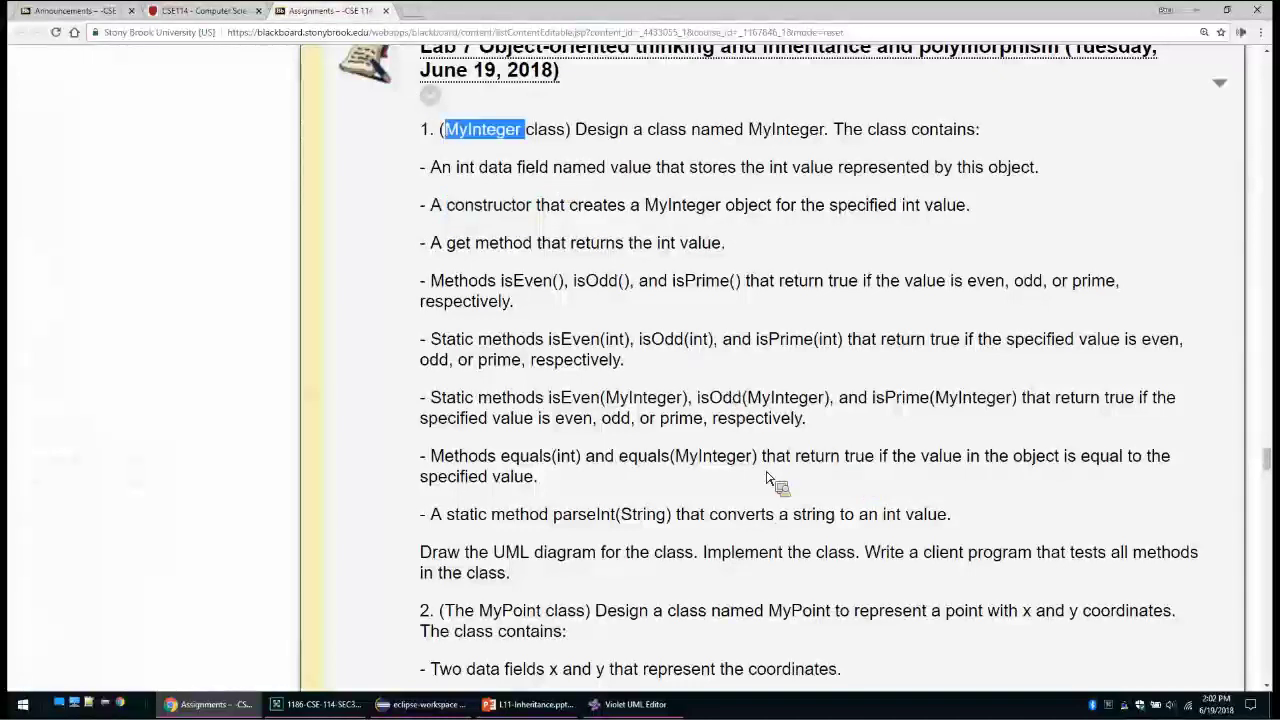
pyautogui.moveTo(356, 302)
pyautogui.mouseDown()
pyautogui.moveTo(634, 366)
pyautogui.moveTo(748, 457)
pyautogui.moveTo(718, 418)
pyautogui.mouseUp()
pyautogui.press('Escape')
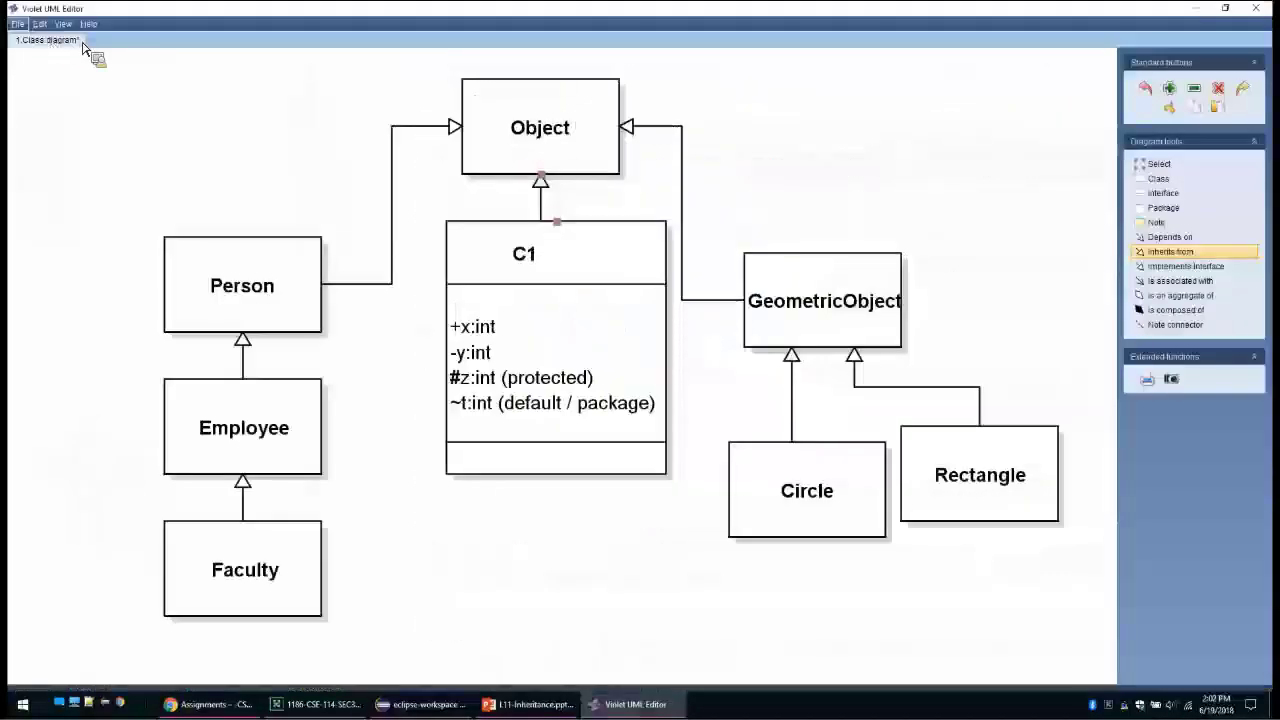
pyautogui.click(17, 23)
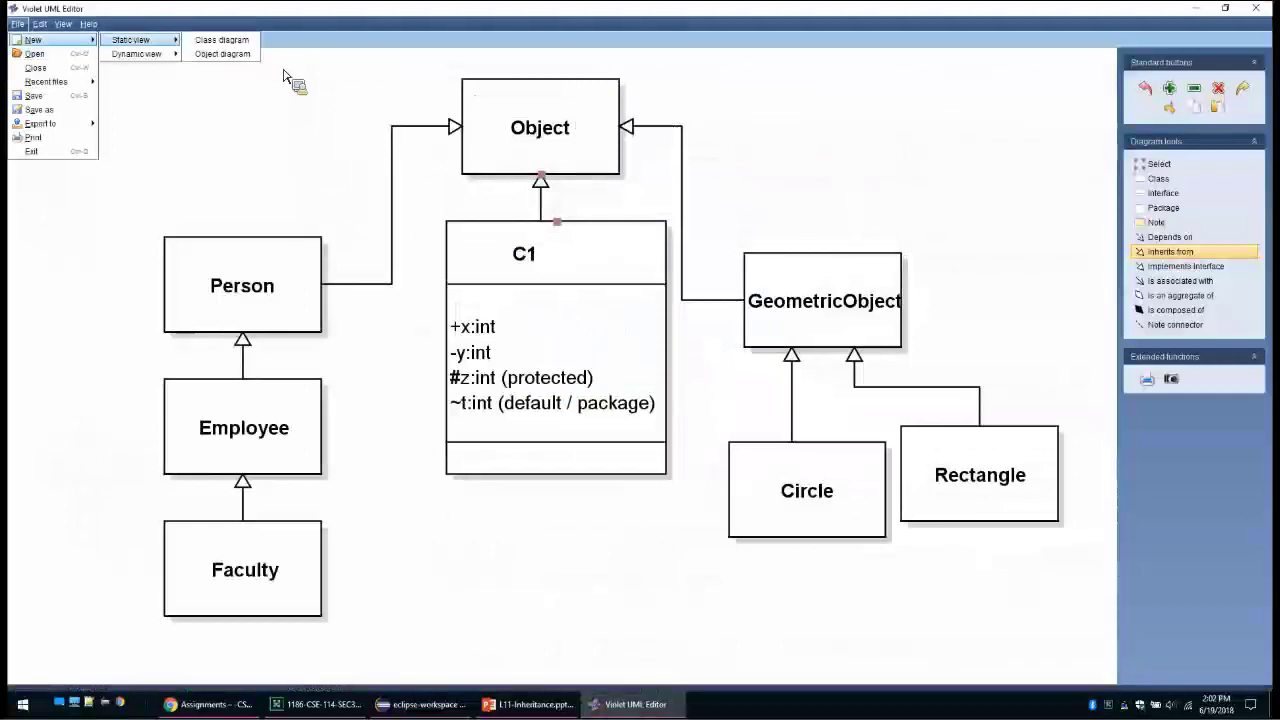
pyautogui.press('Return')
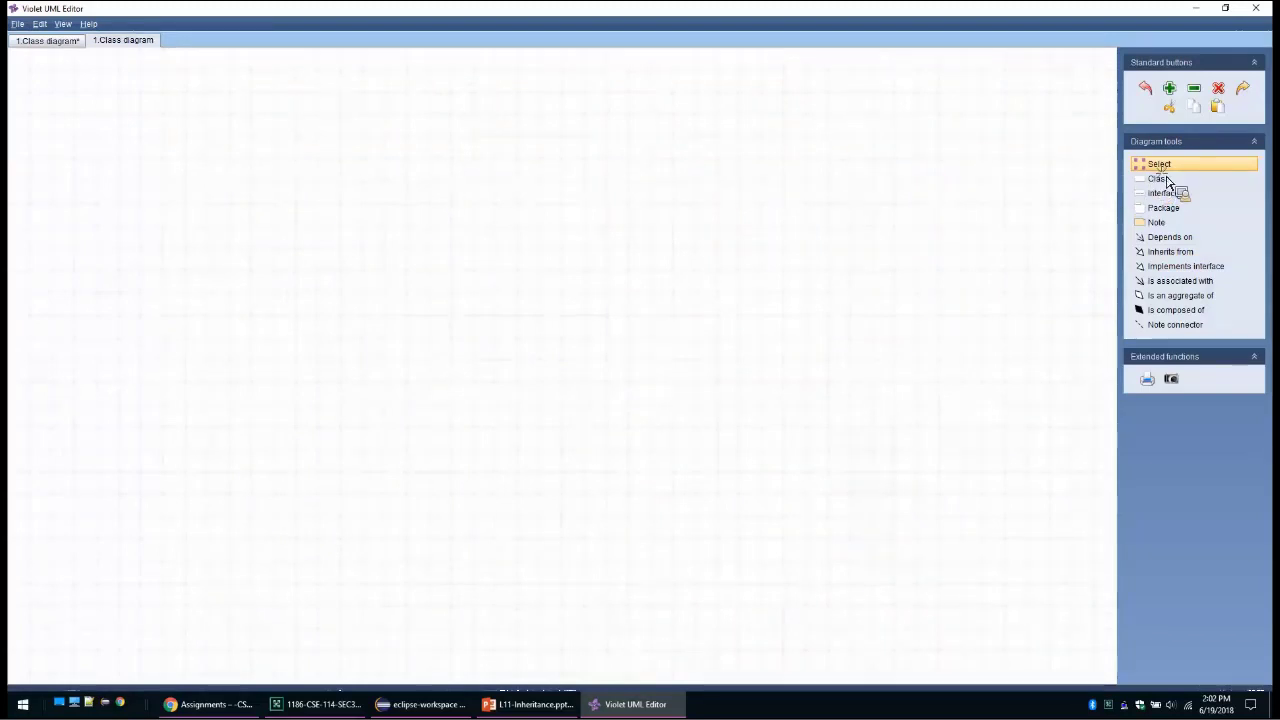
# - Place a class in the upper-left area of the diagram, name it MyInteger and give it the attribute -value:int
pyautogui.click(68, 93)
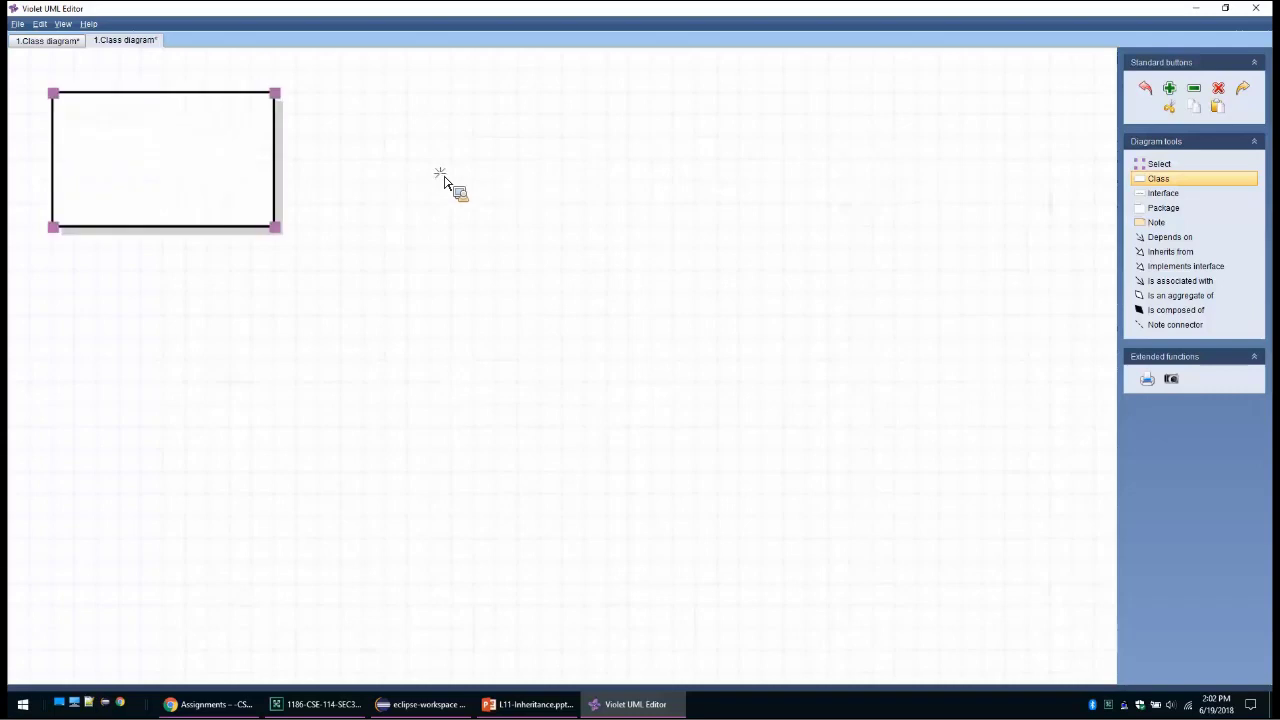
pyautogui.doubleClick(671, 234)
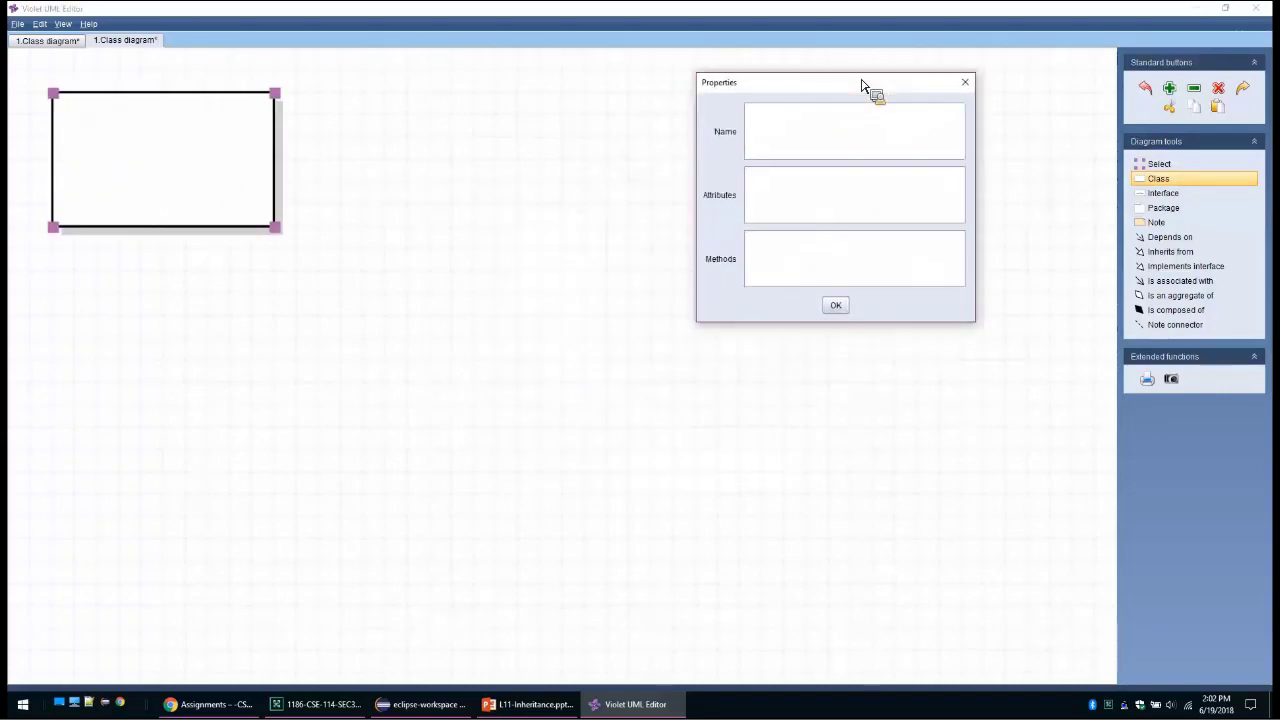
pyautogui.write('MyInteger')
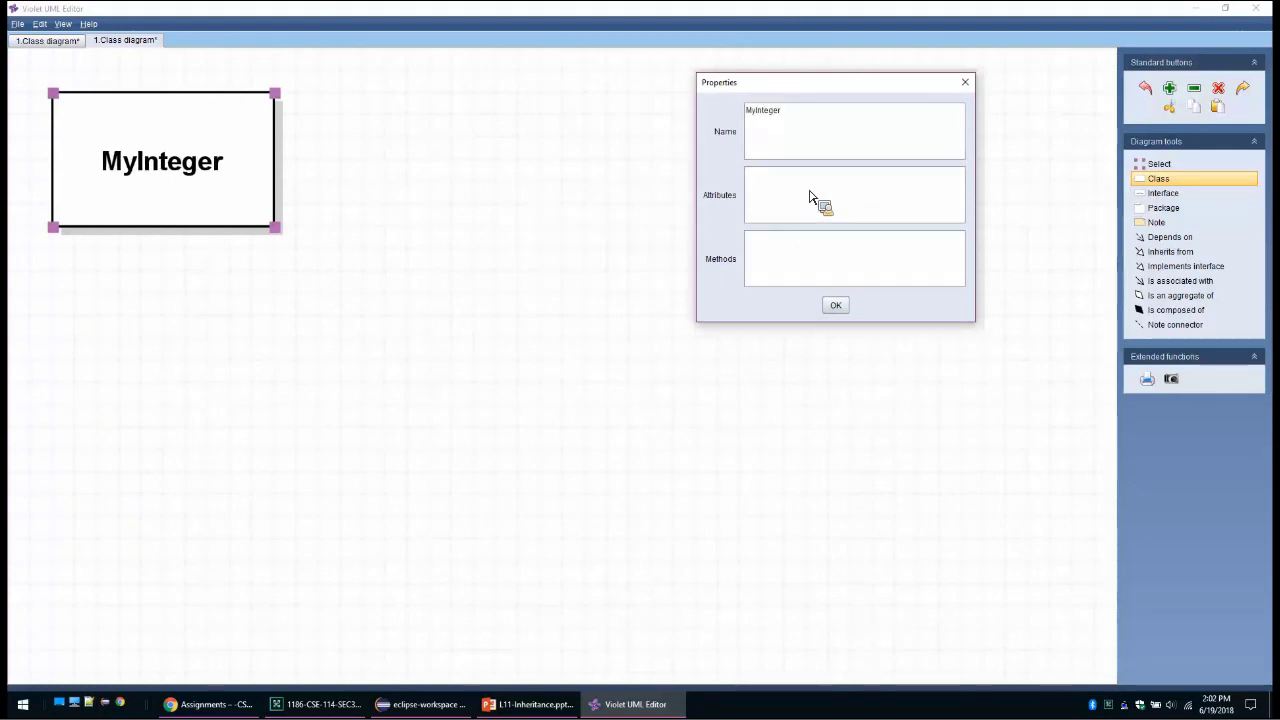
pyautogui.write('-')
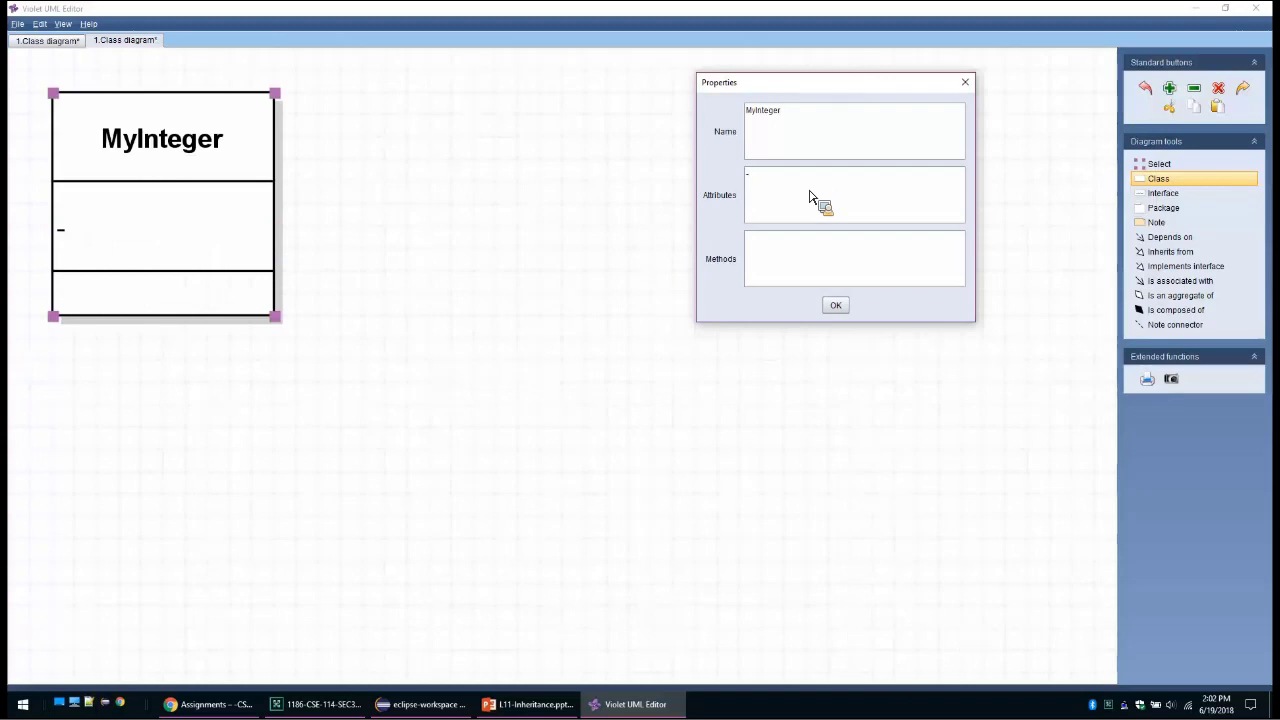
pyautogui.write('value')
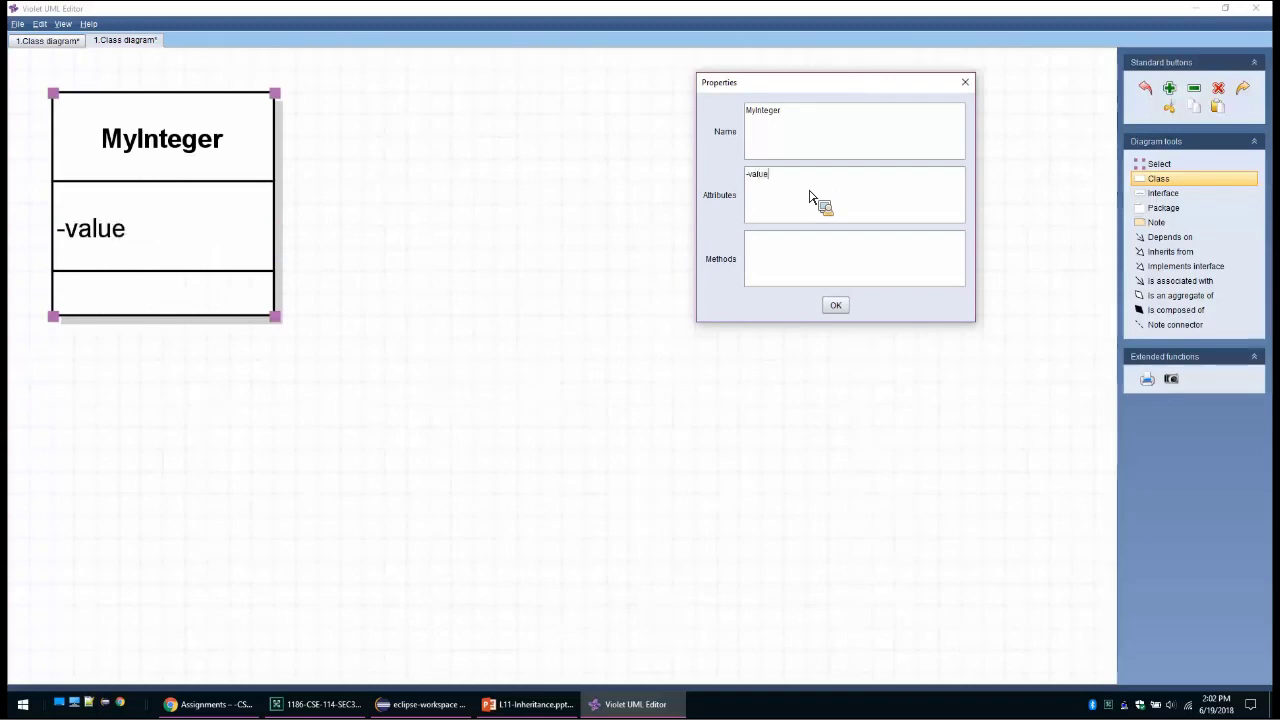
pyautogui.write(':int')
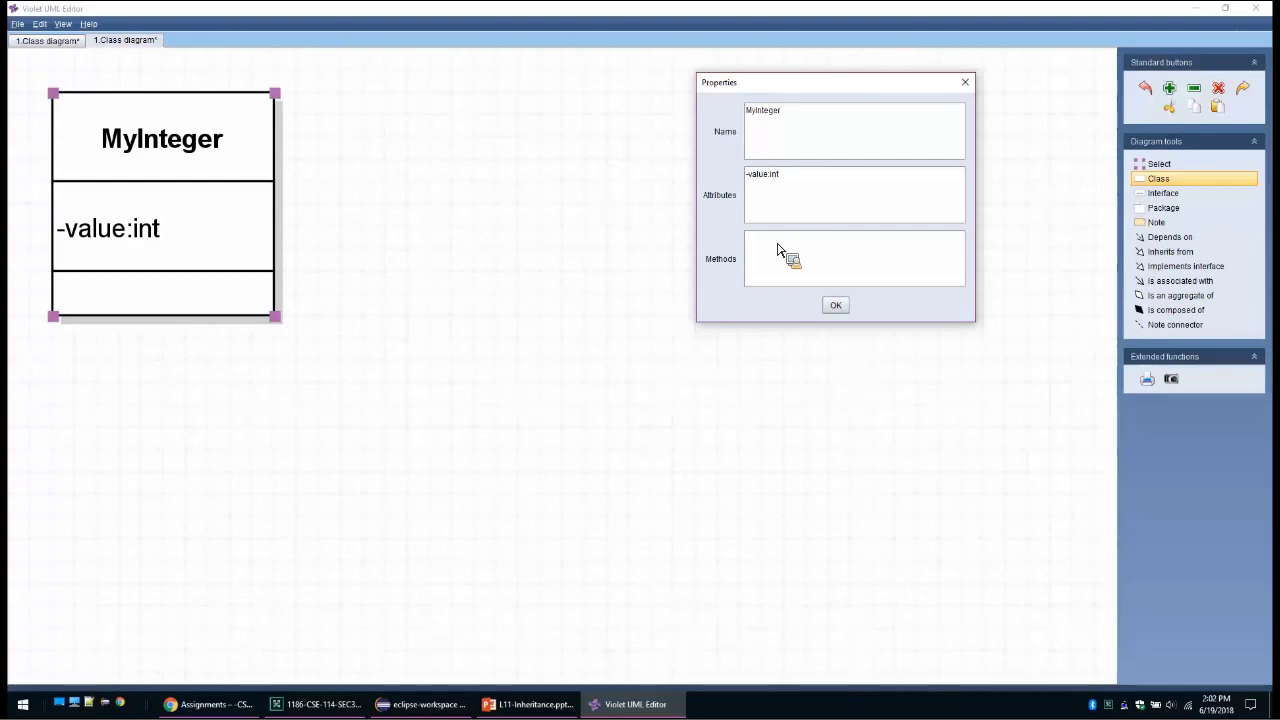
# - Add the constructors +MyInteger() and +MyInteger(value:int) to the methods of the MyInteger class
pyautogui.click(778, 249)
pyautogui.write('+My')
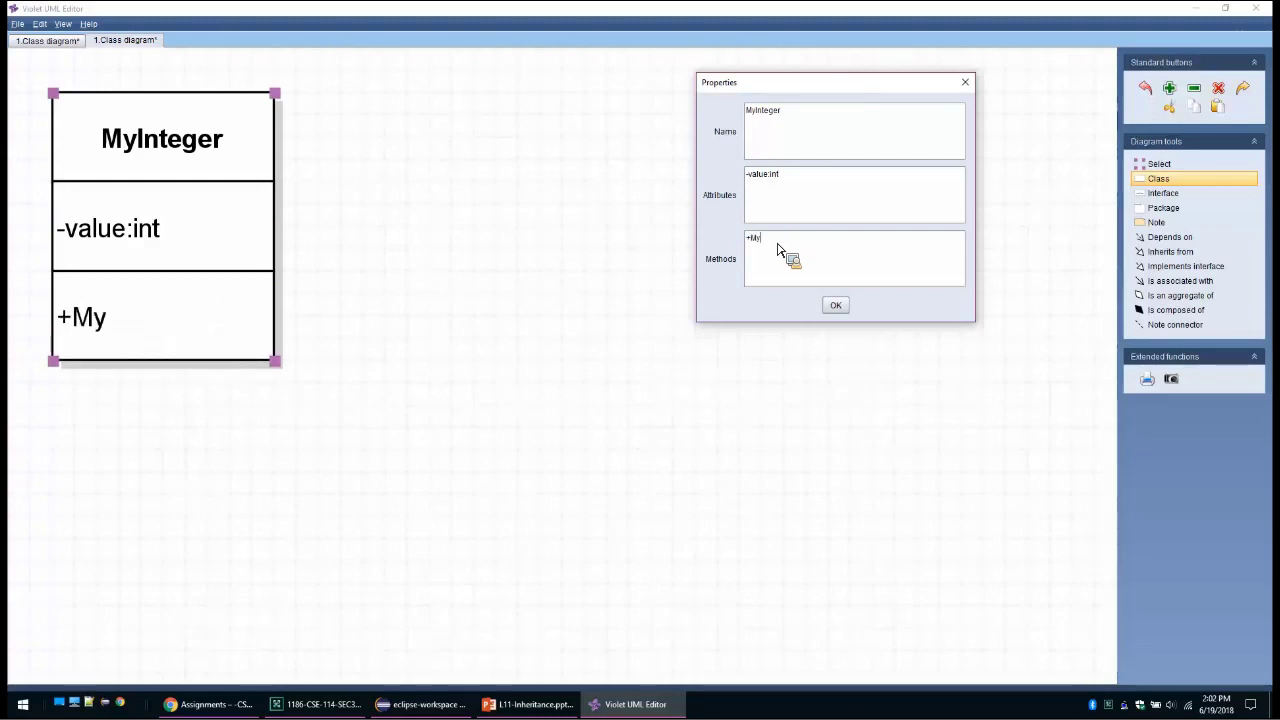
pyautogui.write('Integer()')
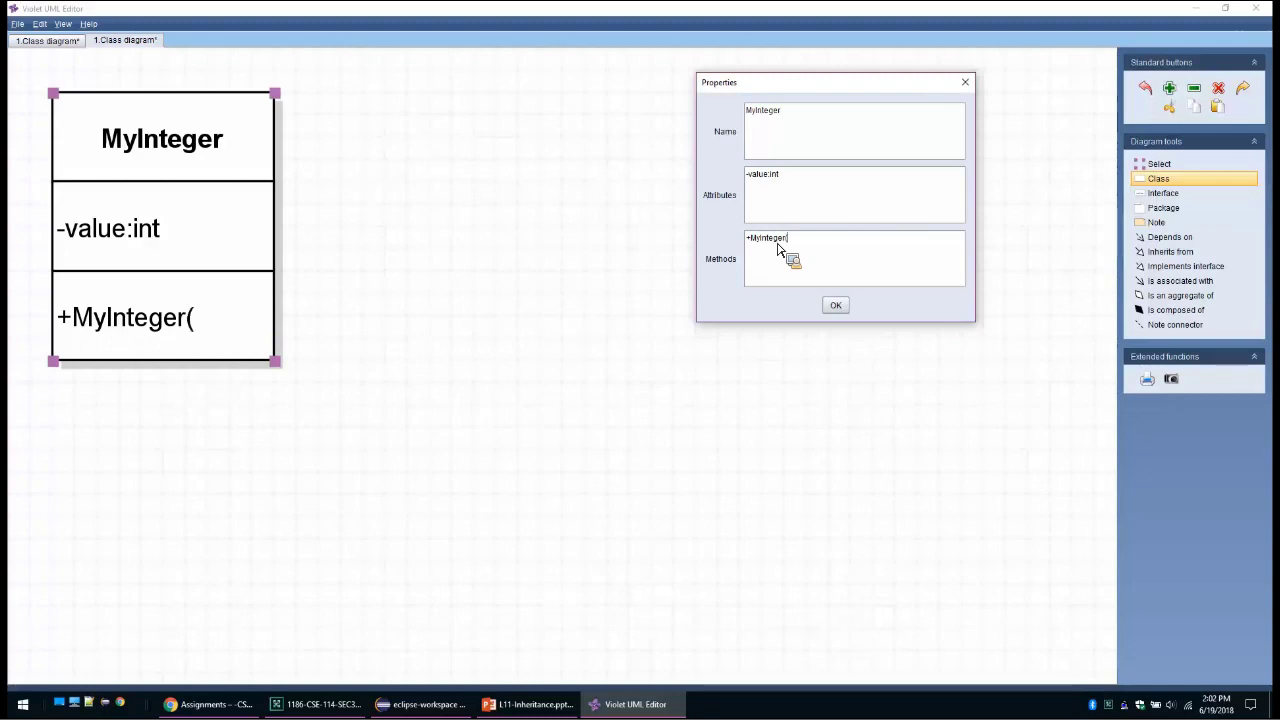
pyautogui.press('Return')
pyautogui.write('+MyI')
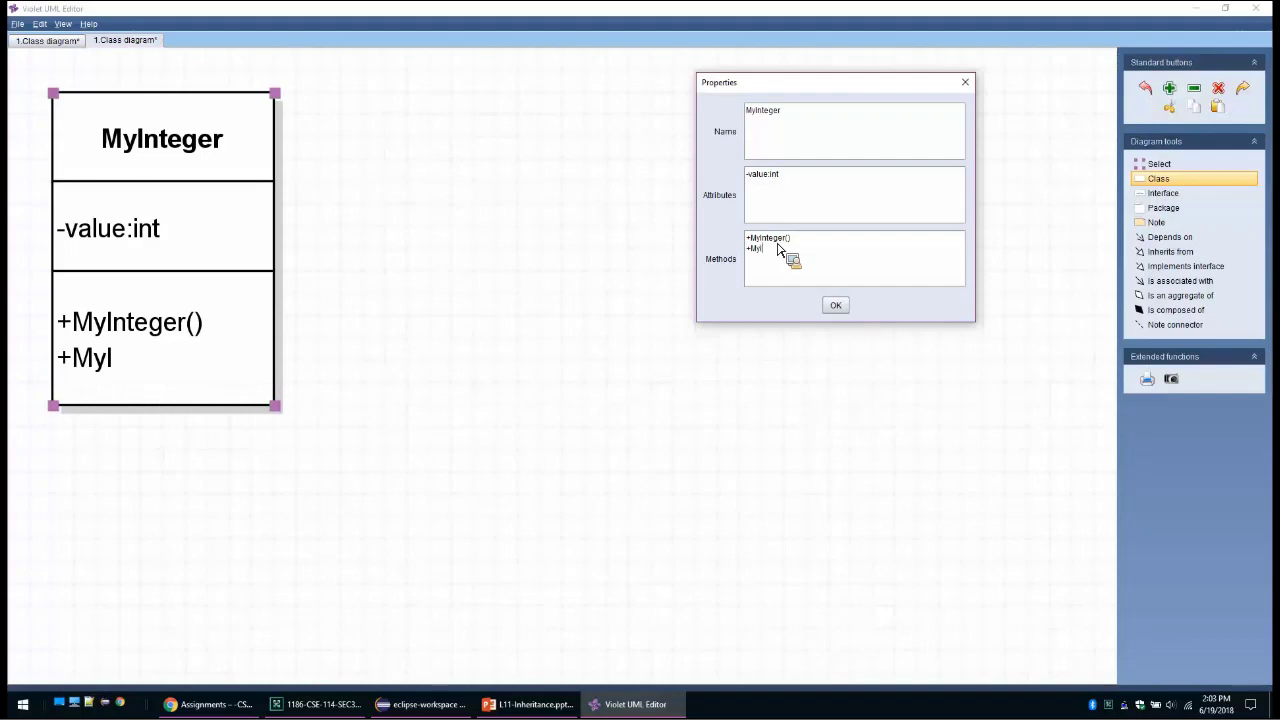
pyautogui.write('nteger')
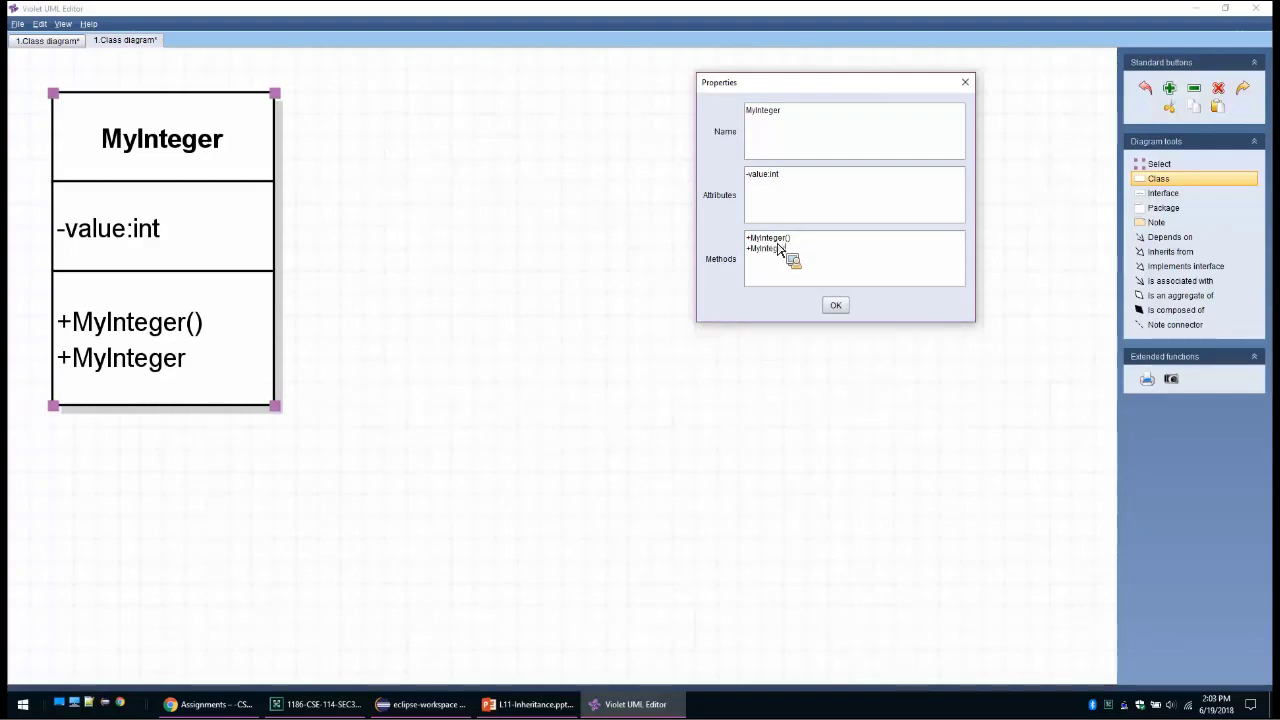
pyautogui.write('(val')
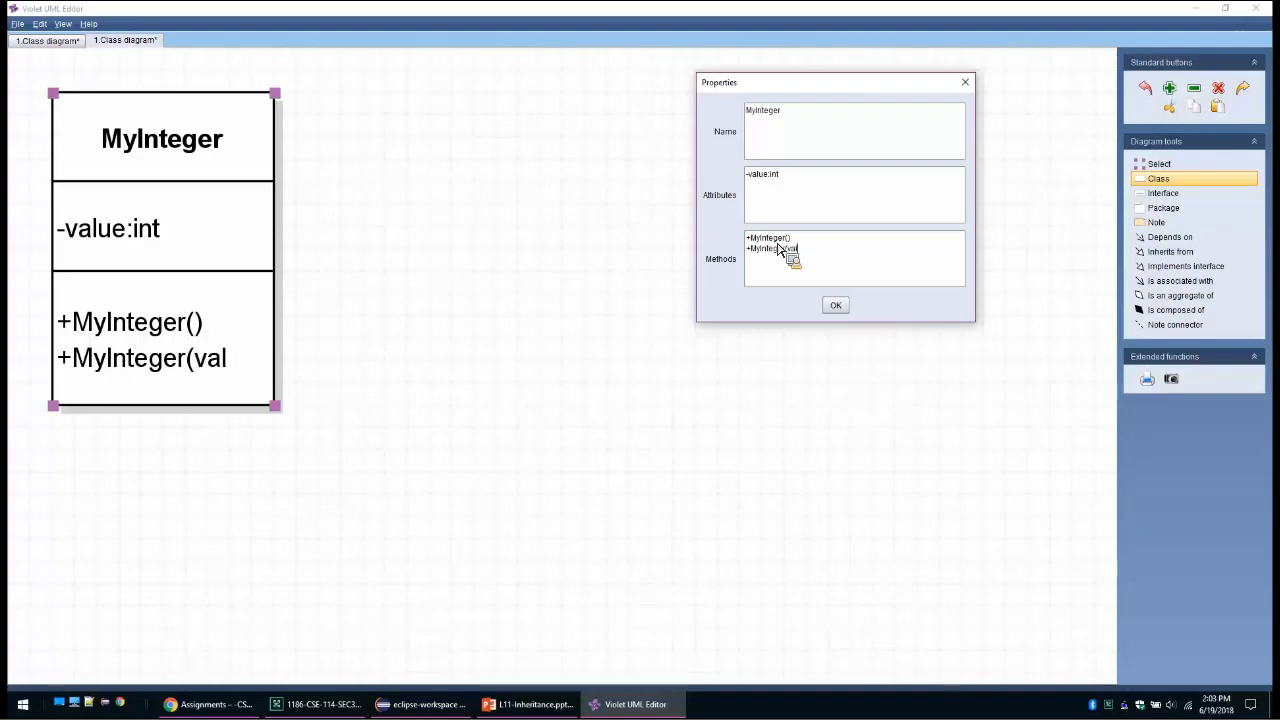
pyautogui.write('ue:int')
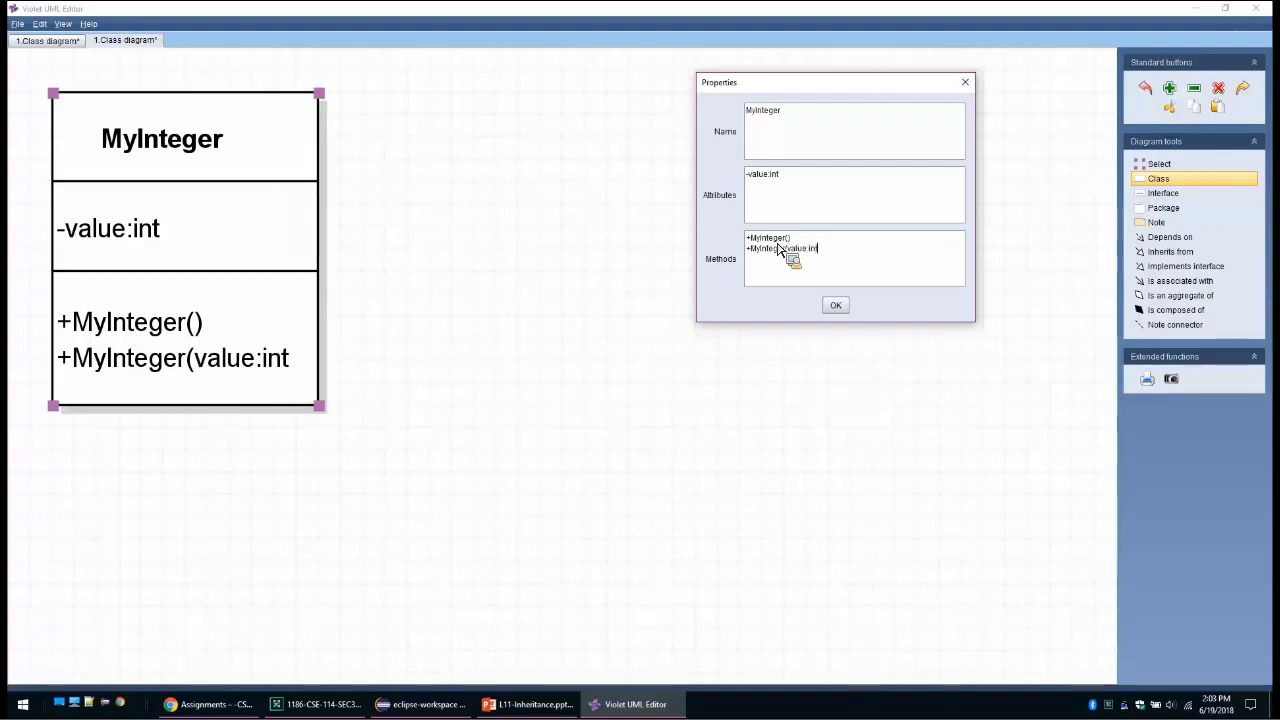
pyautogui.write(')')
# - Add the method +isEven():boolean below the constructors and duplicate its line twice
pyautogui.press('Return')
pyautogui.write('+')
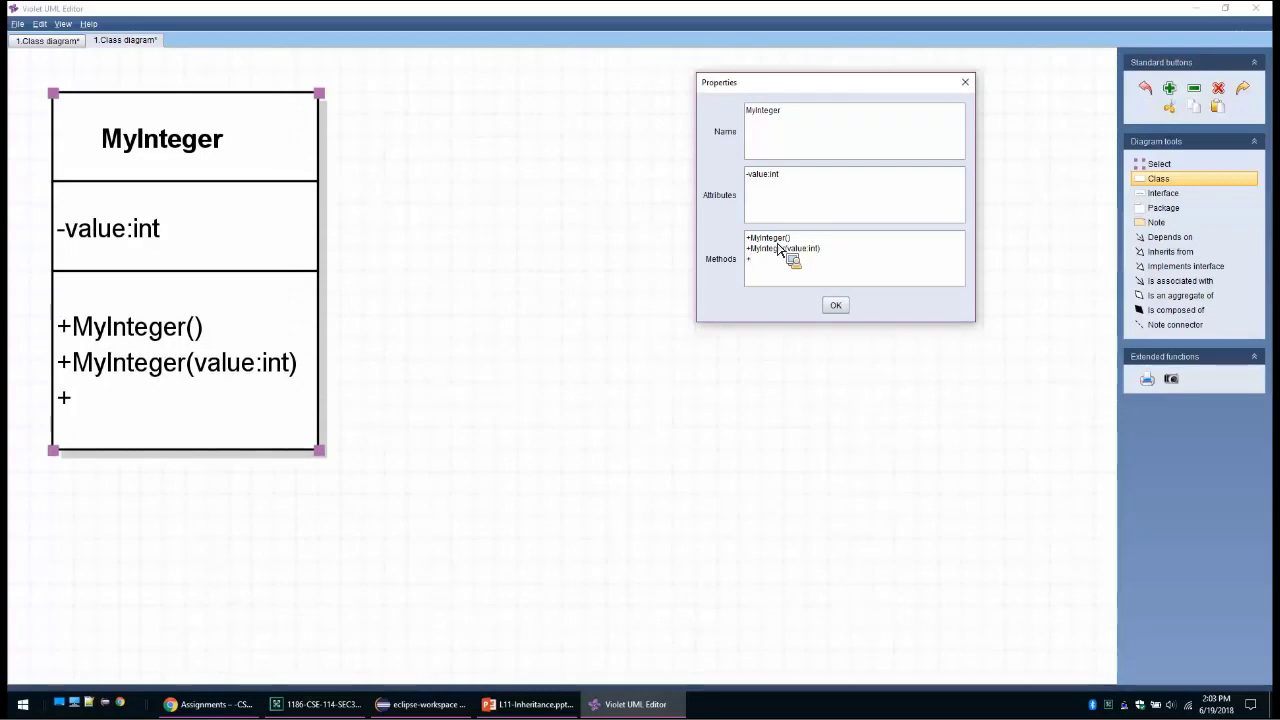
pyautogui.write('isEven():boolean')
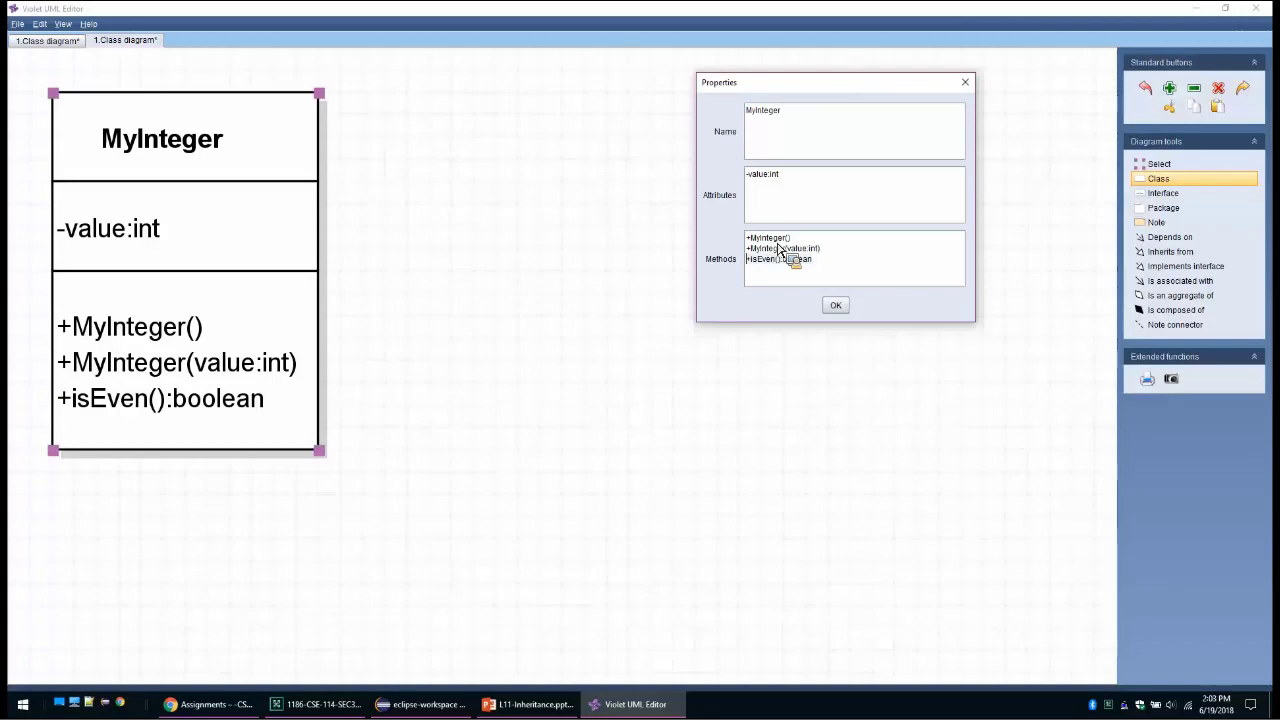
pyautogui.write('+isEven():boolean')
pyautogui.write('+isEven():boolean')
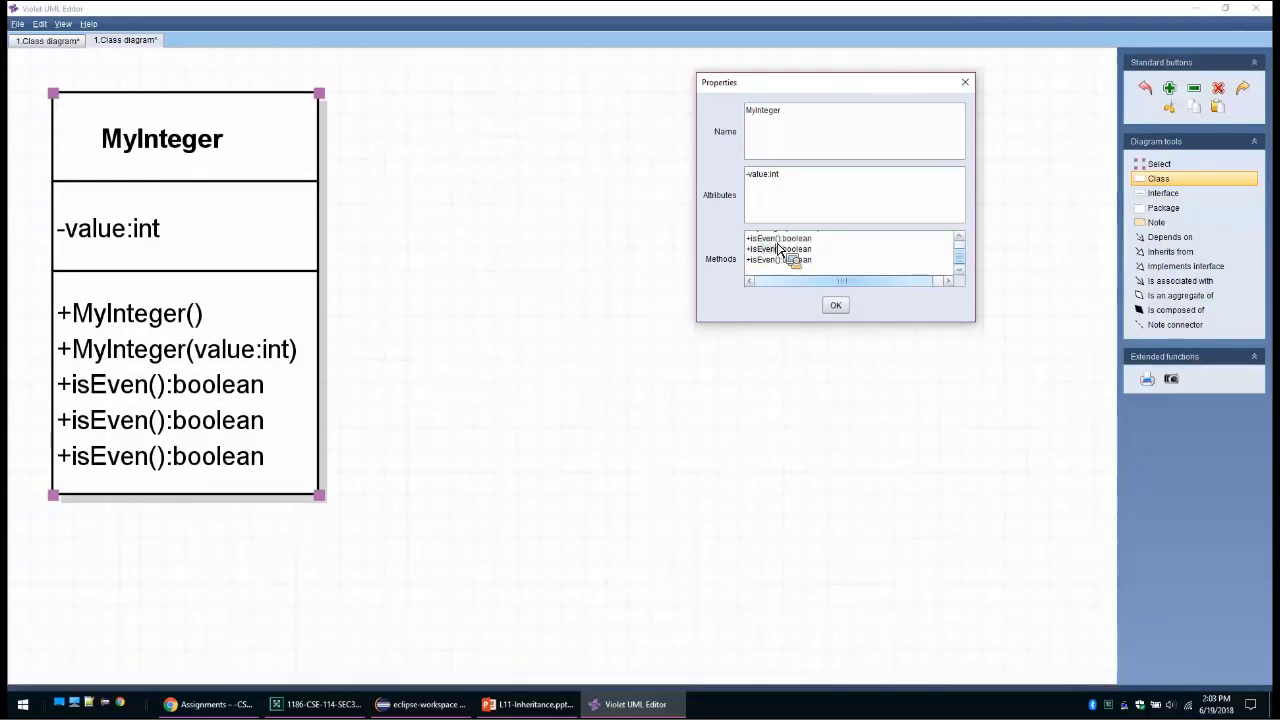
# - Rename the two duplicated isEven methods to isOdd and isPrime, keeping their boolean return type
pyautogui.press('BackSpace')
pyautogui.press('BackSpace')
pyautogui.press('BackSpace')
pyautogui.press('BackSpace')
pyautogui.write('Odd')
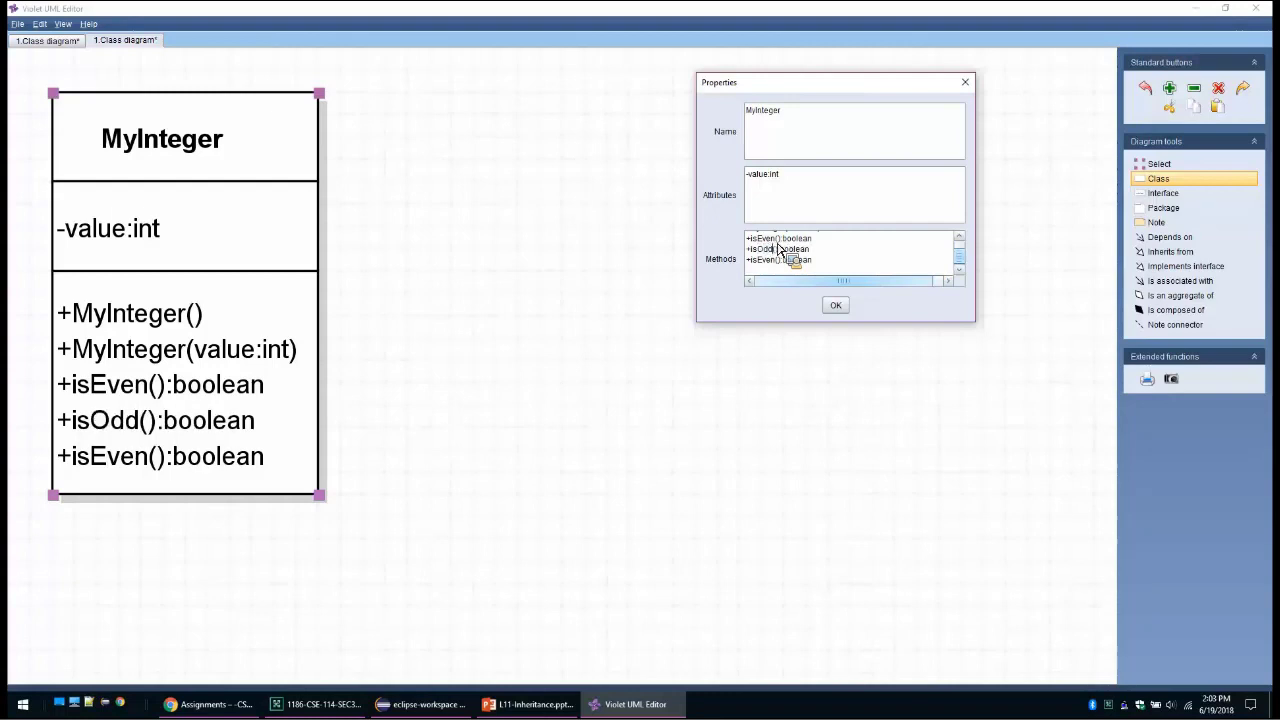
pyautogui.press('BackSpace')
pyautogui.press('BackSpace')
pyautogui.press('BackSpace')
pyautogui.press('BackSpace')
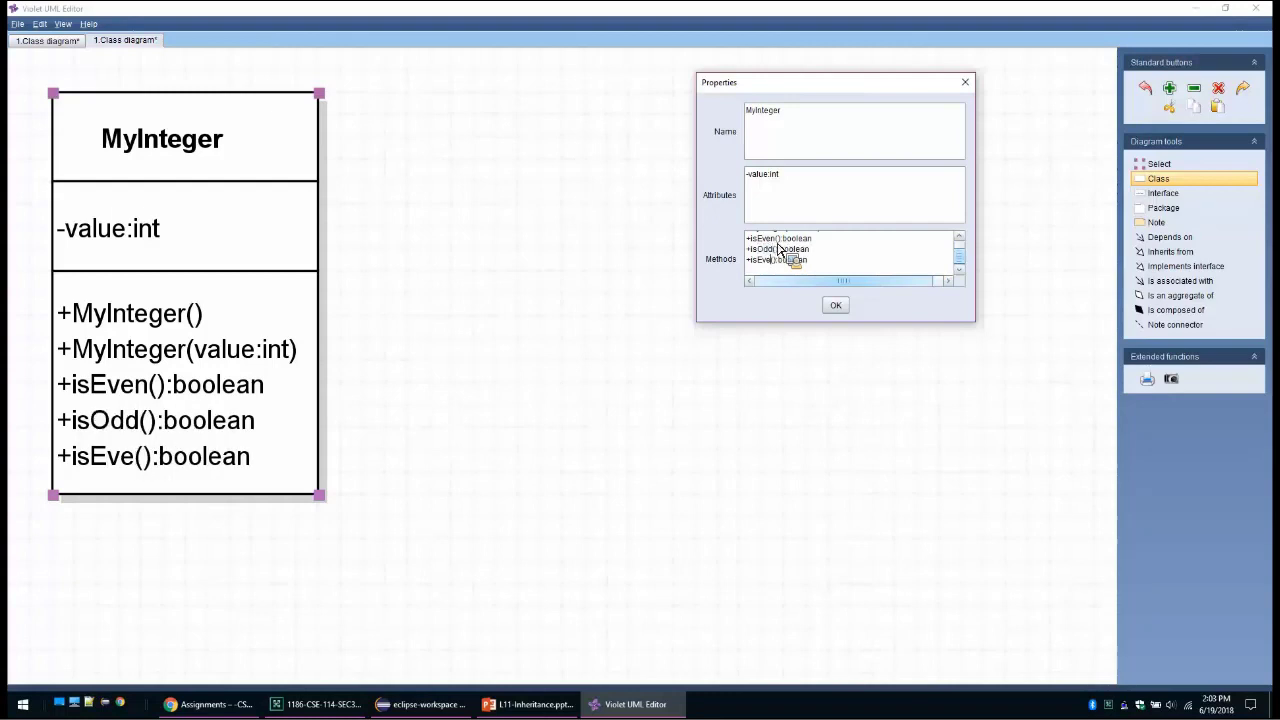
pyautogui.write('Prime')
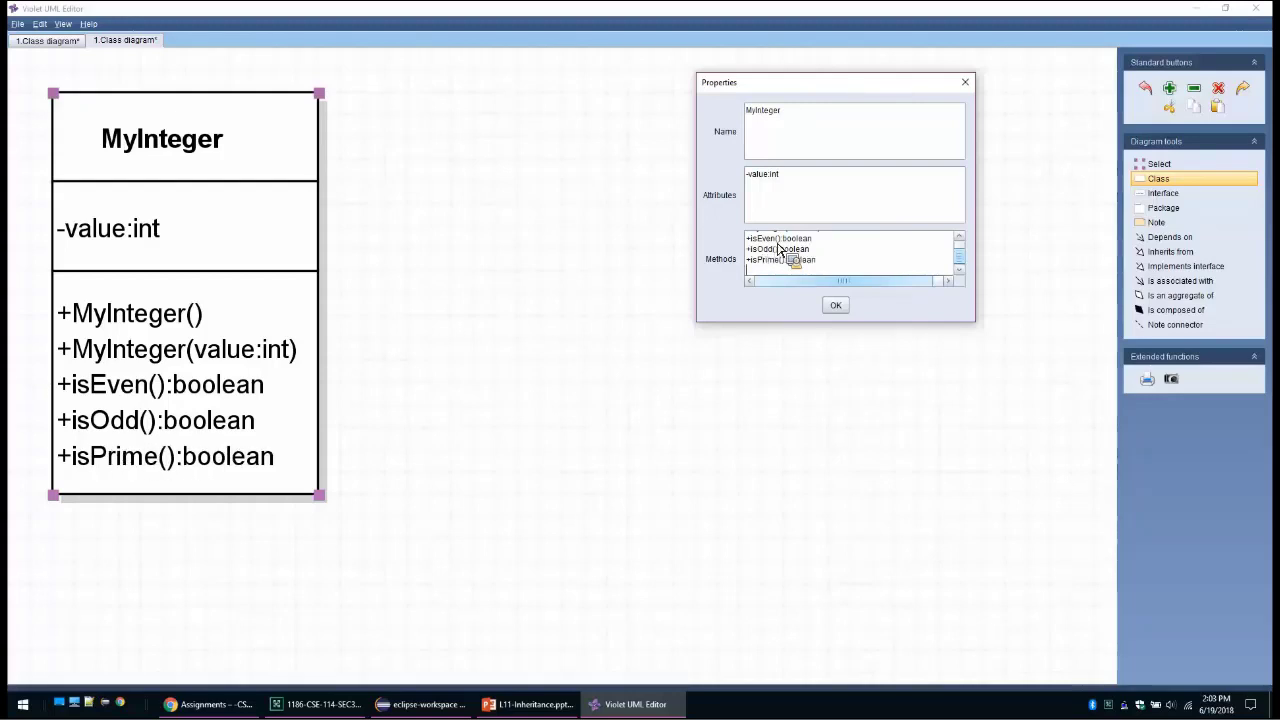
# - Duplicate the isEven, isOdd and isPrime method lines as a second block below the first
pyautogui.press('Up')
pyautogui.press('Up')
pyautogui.hotkey('shift', 'Left')
pyautogui.hotkey('shift', 'Left')
pyautogui.hotkey('shift', 'Left')
pyautogui.hotkey('shift', 'Left')
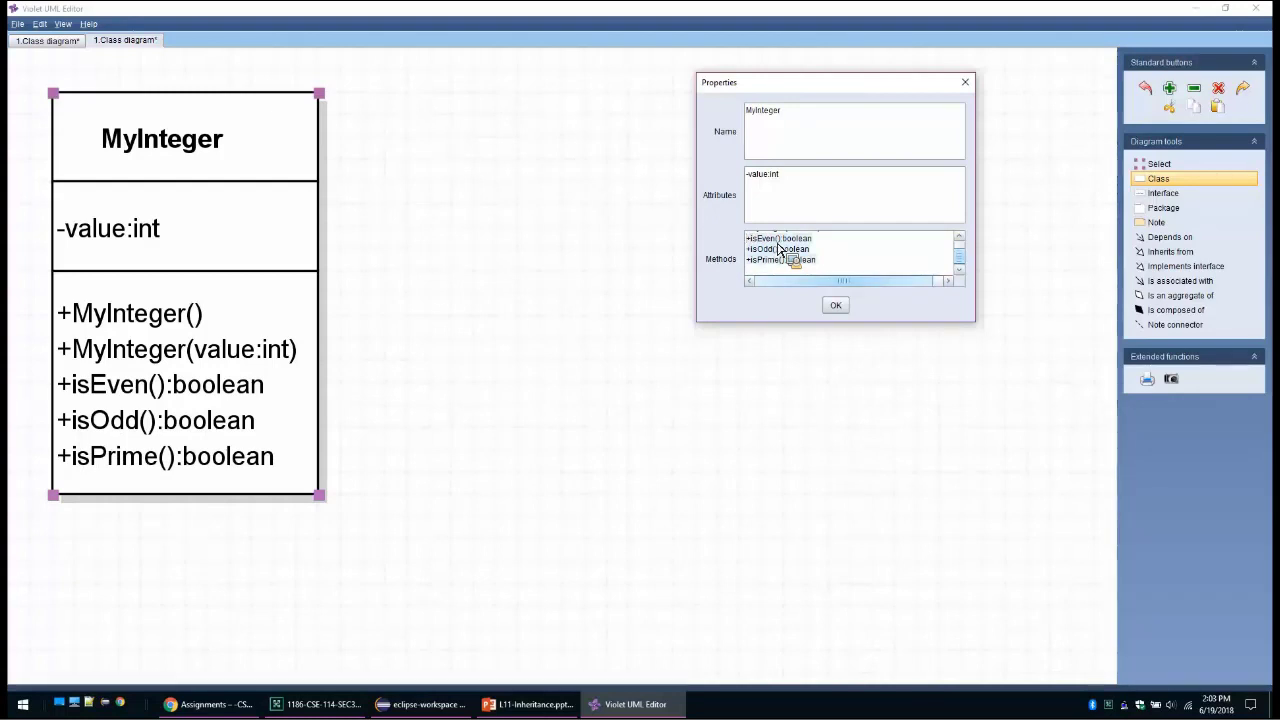
pyautogui.write('+isEven():boolean +isOdd():boolean +isPrime():boolean')
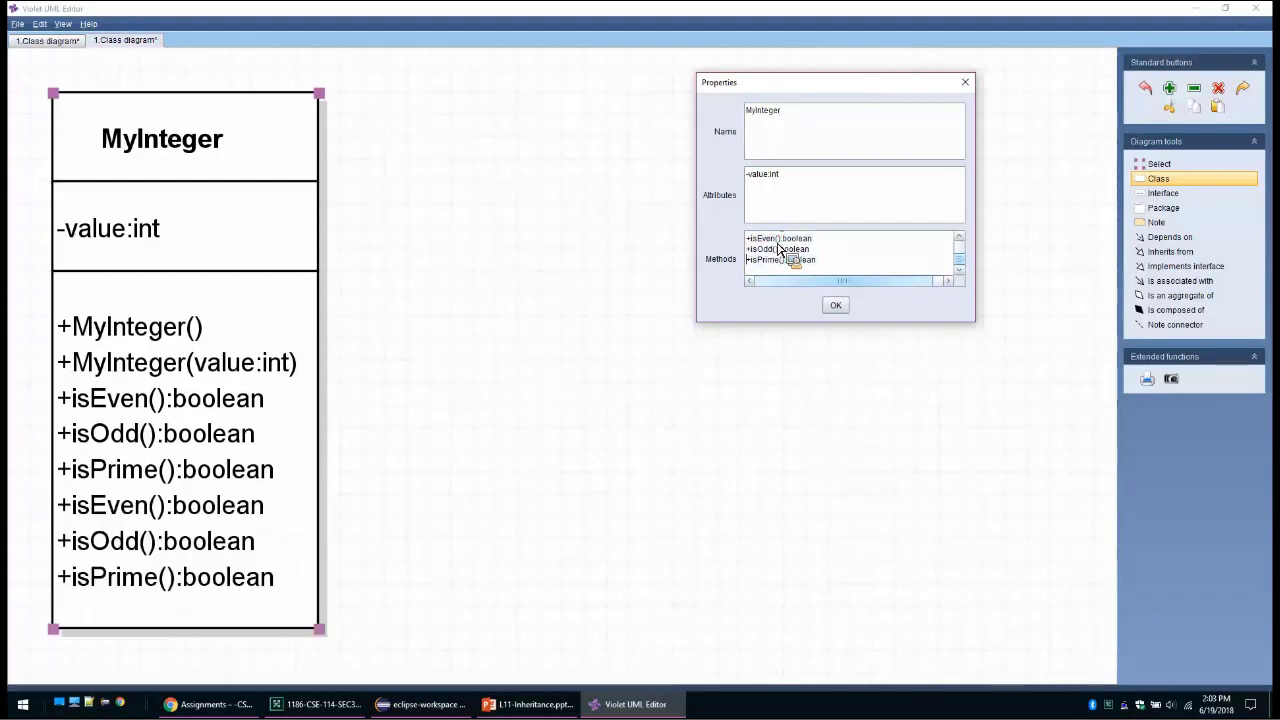
# - Change the second isEven method to +<static>isEven(i:int):boolean
pyautogui.press('Up')
pyautogui.press('Up')
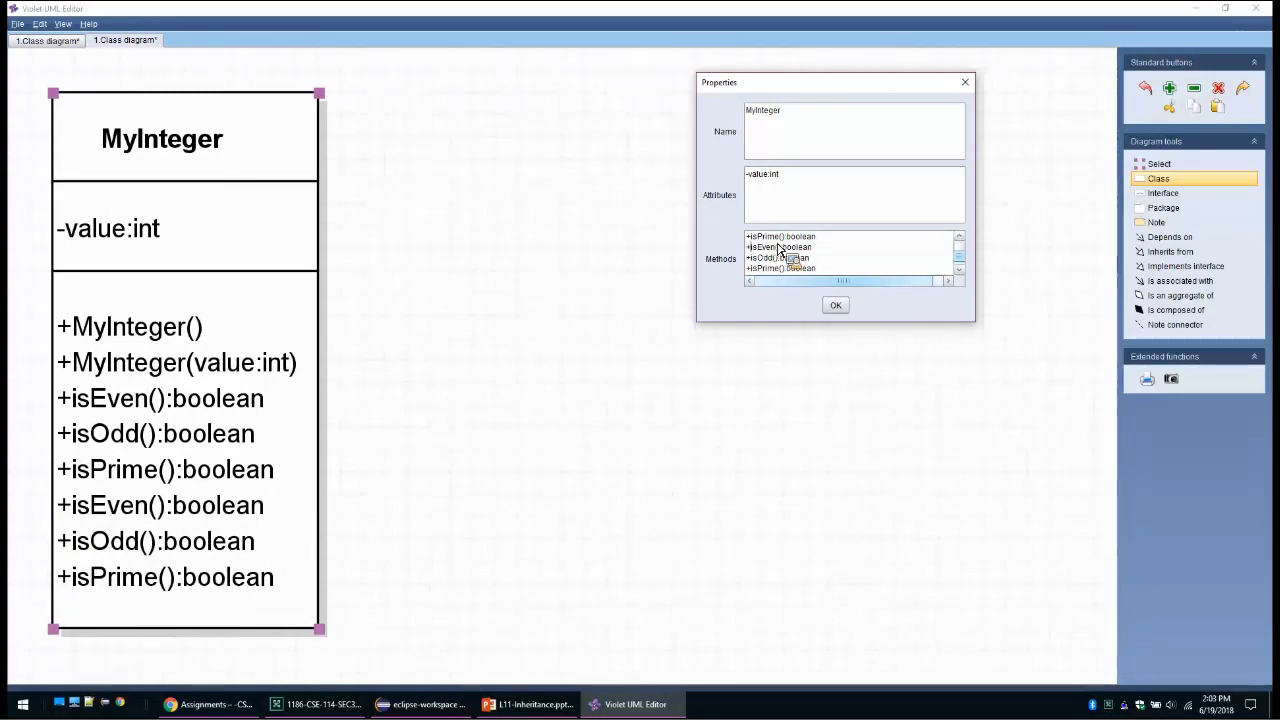
pyautogui.write('<static')
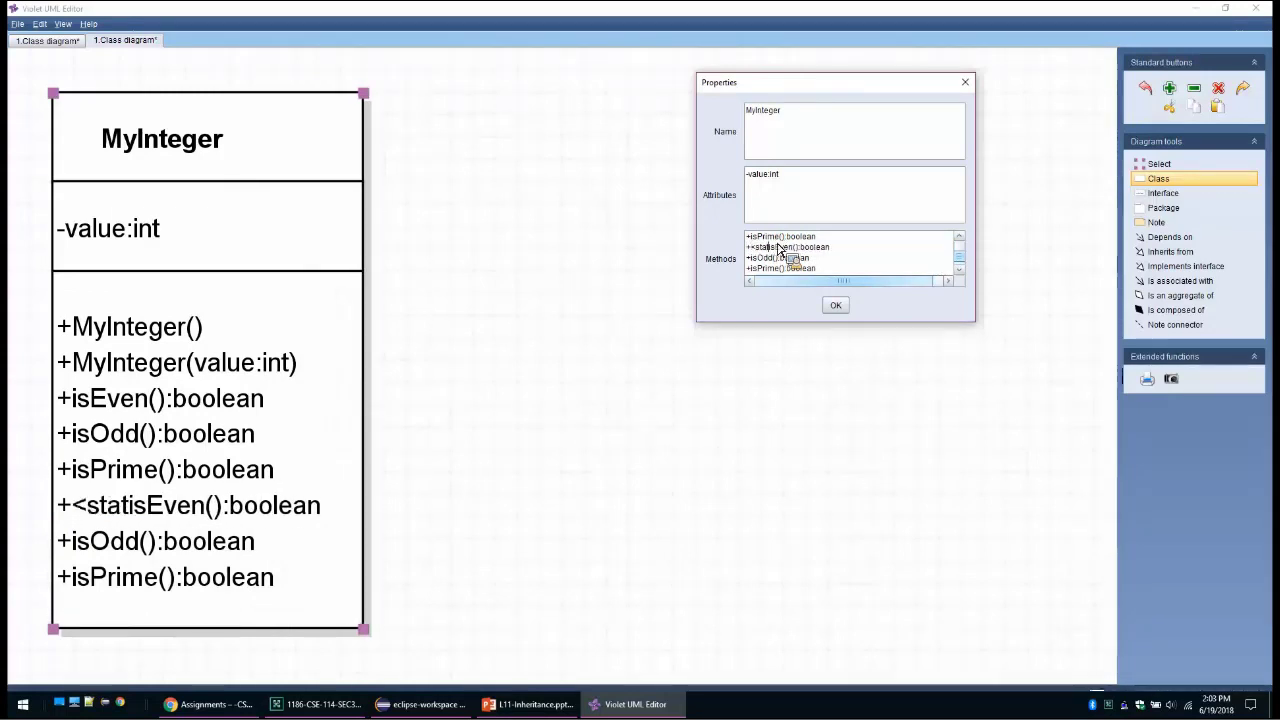
pyautogui.write('>')
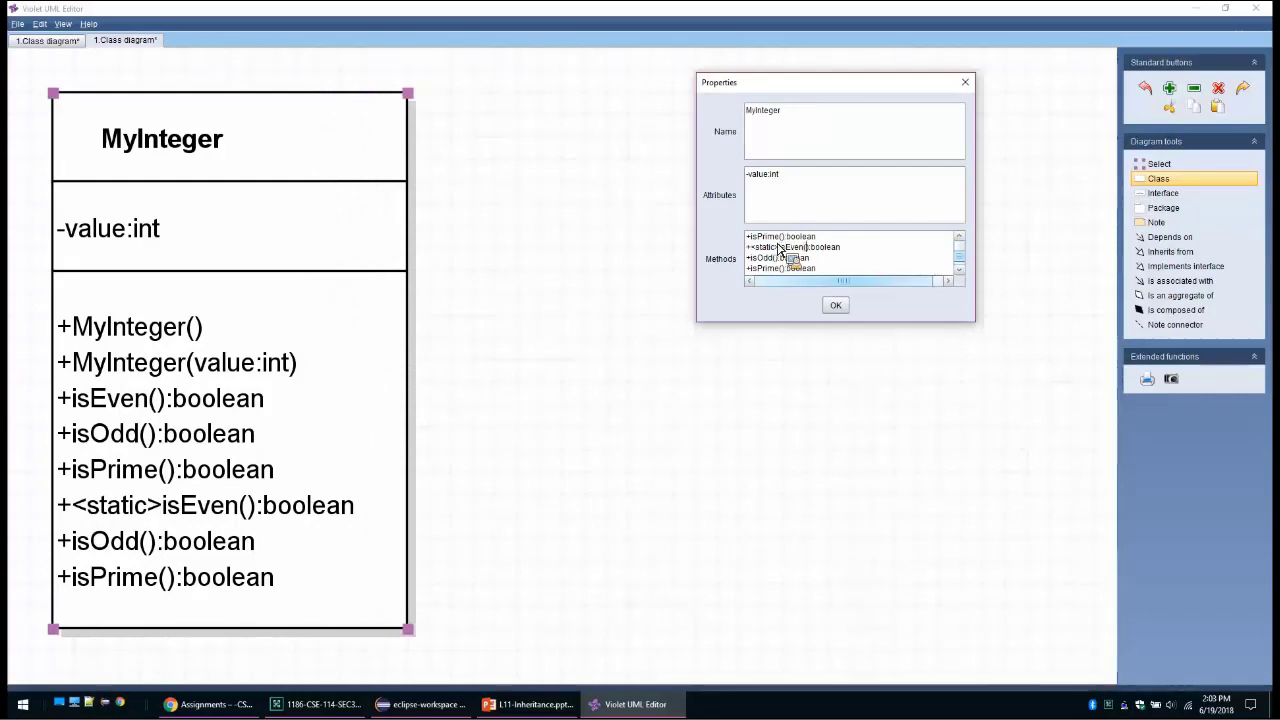
pyautogui.write('isEven(int')
pyautogui.press('BackSpace')
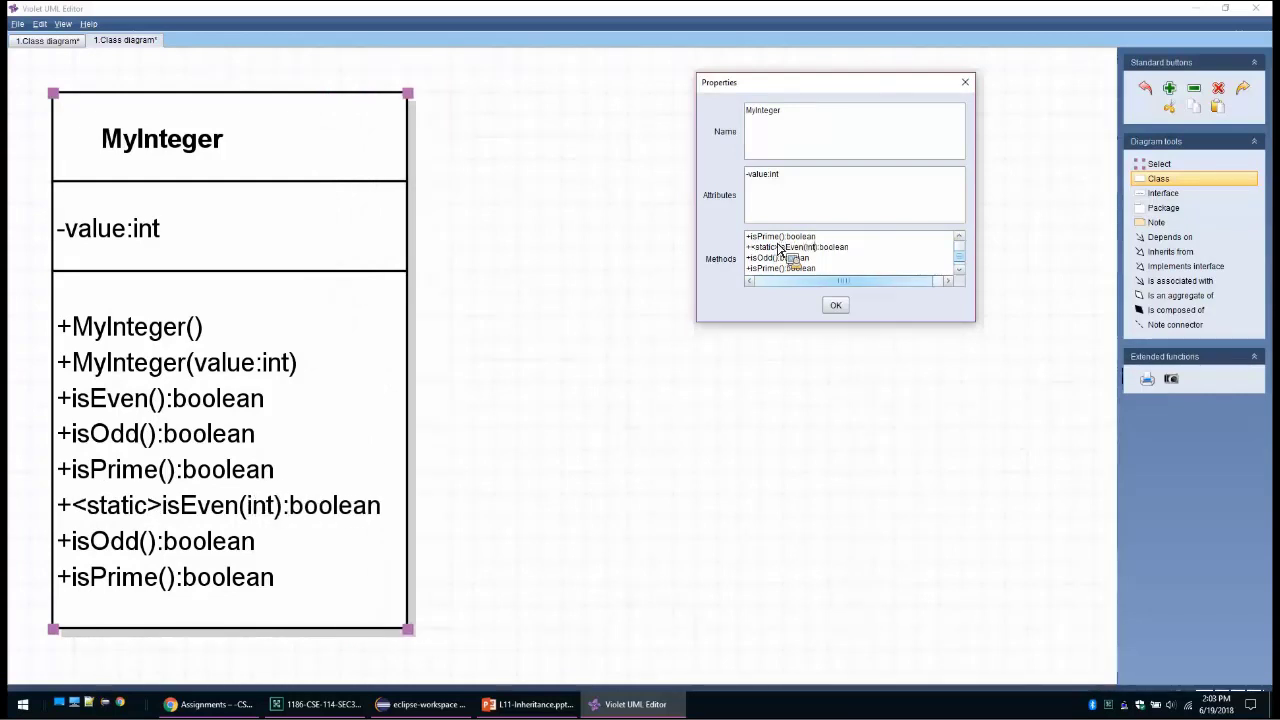
pyautogui.write('i')
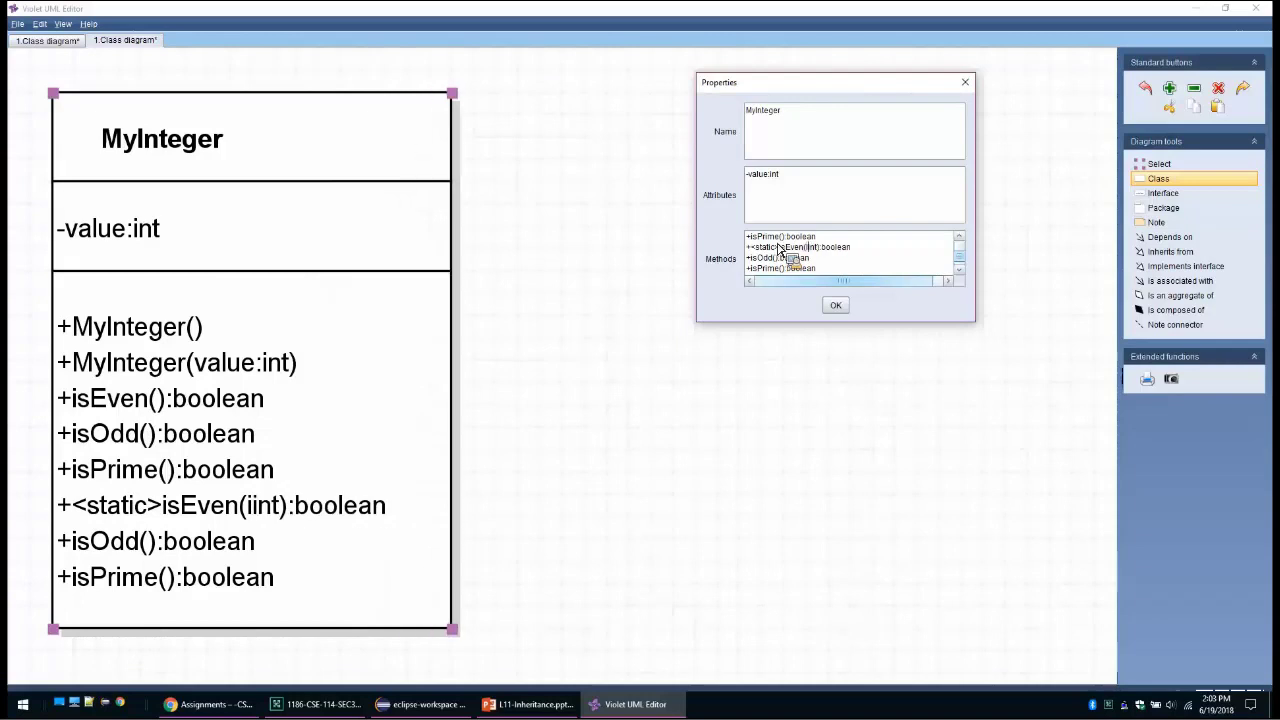
pyautogui.write(':')
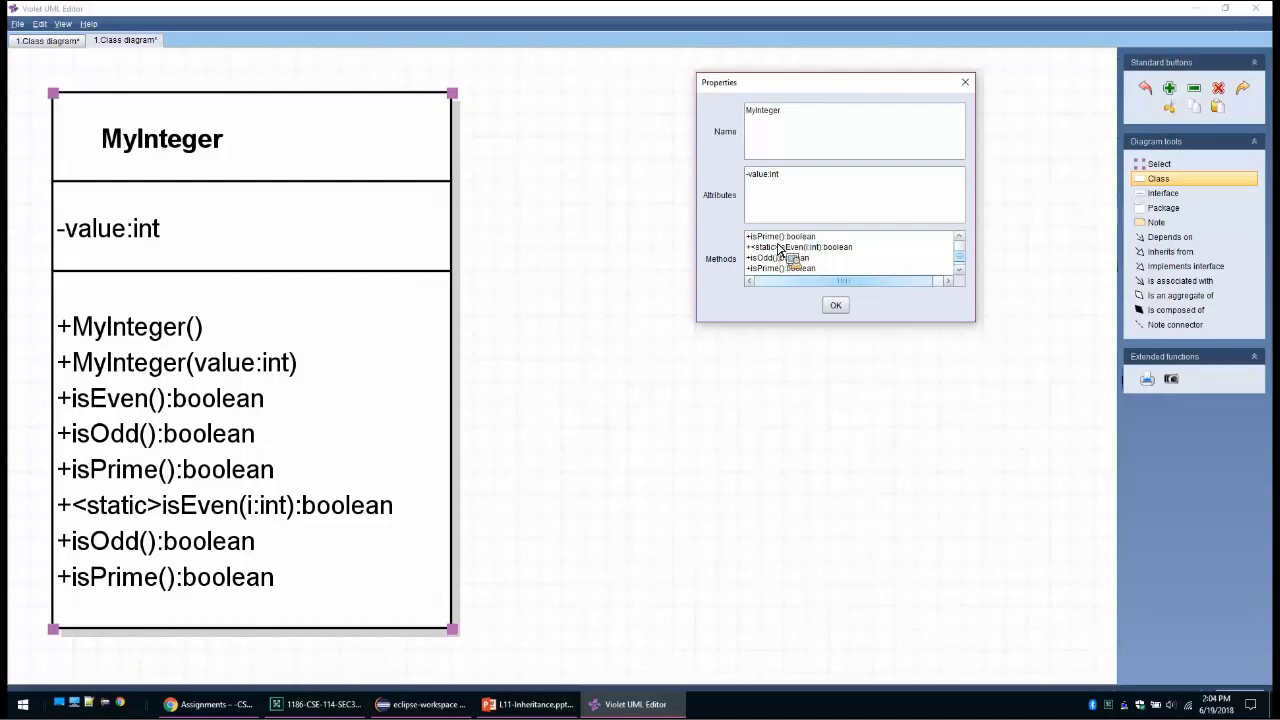
# - Add the parameter i:int to the isOdd and isPrime methods in the second block
pyautogui.write(':int')
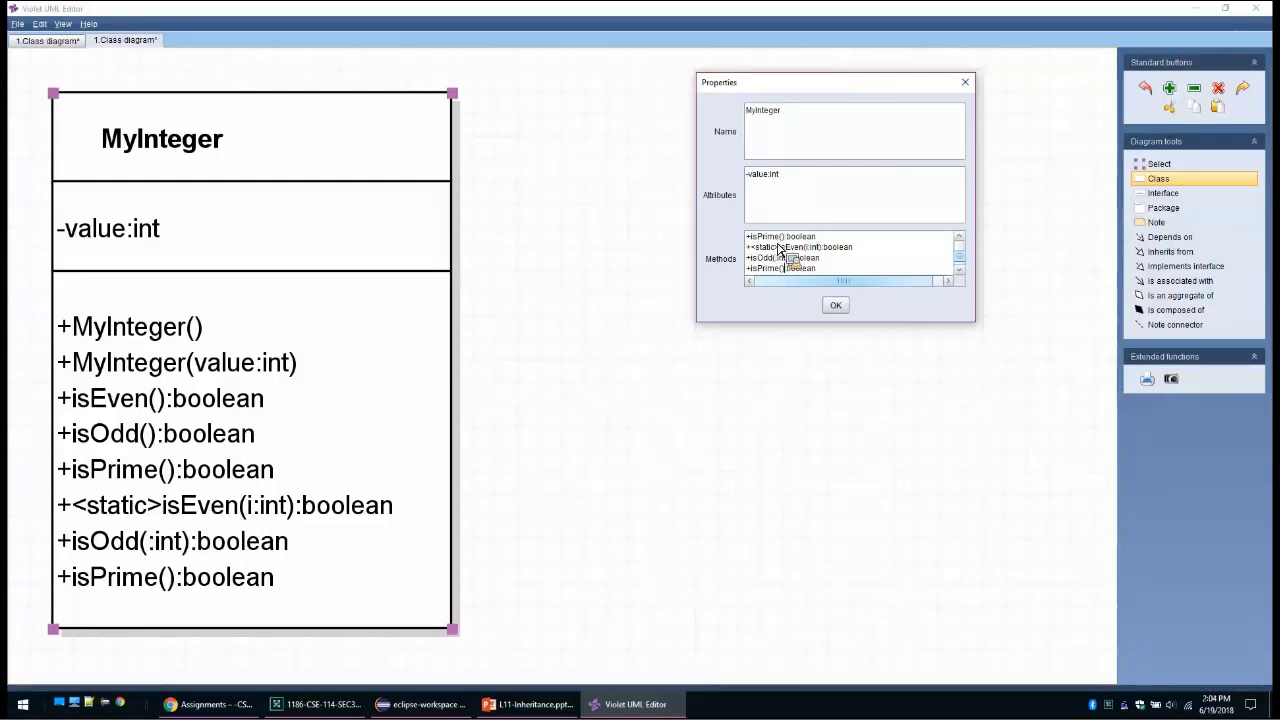
pyautogui.write(':int')
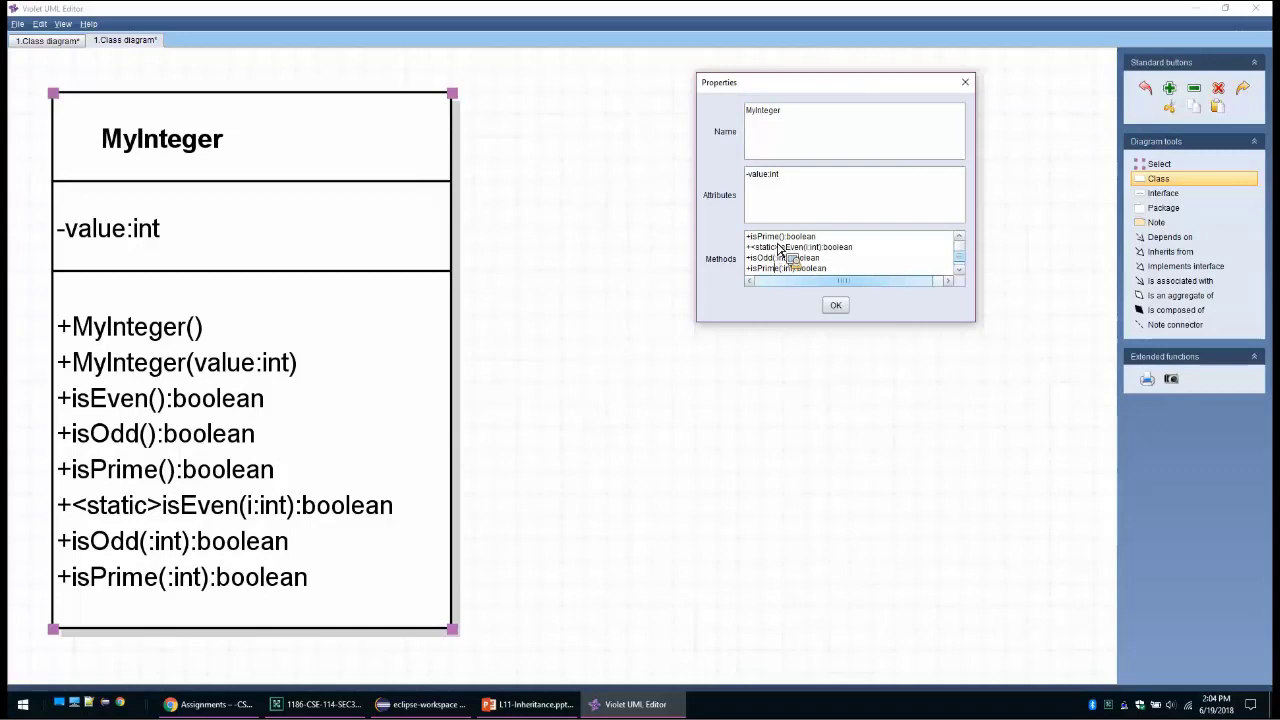
pyautogui.write('i')
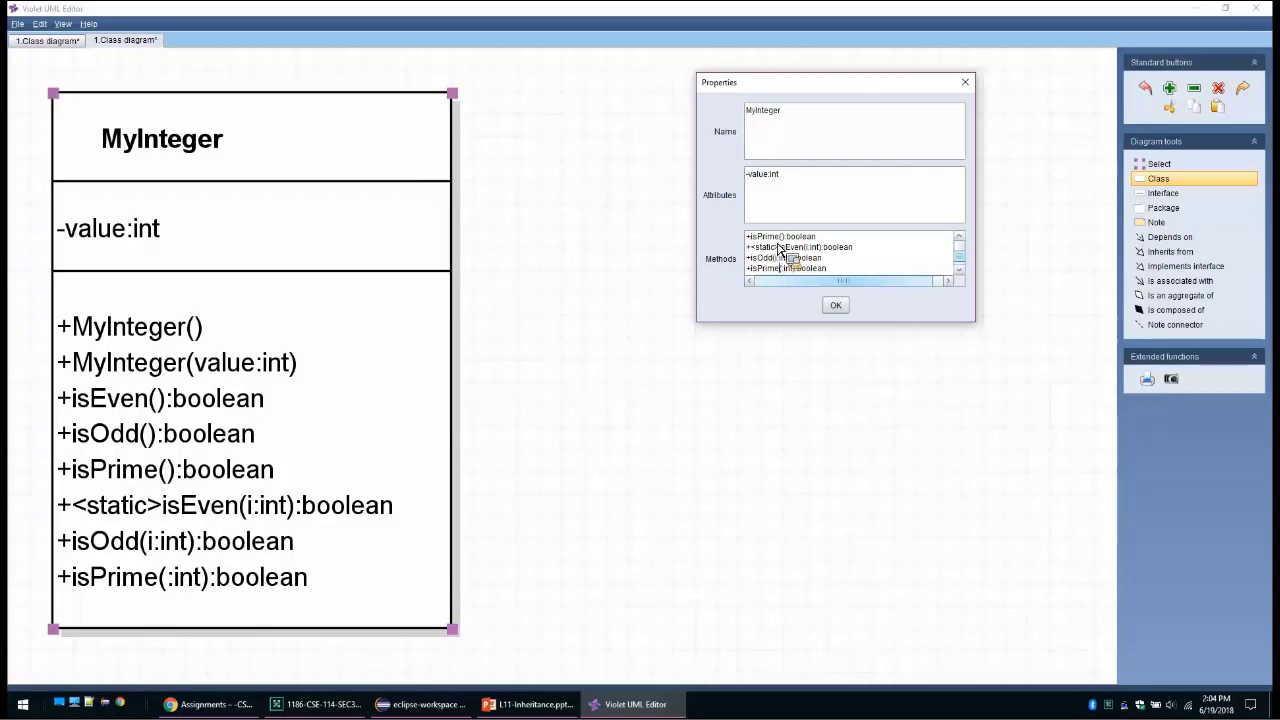
pyautogui.write('i')
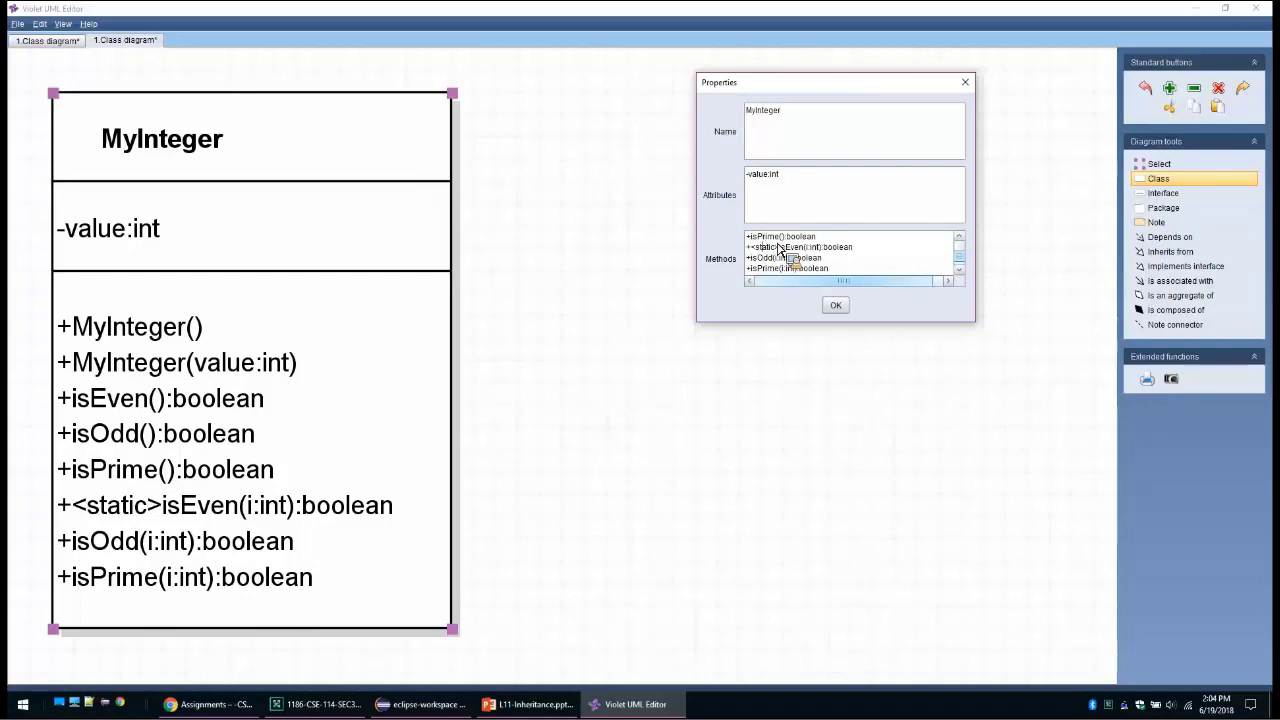
# - Mark the isOdd(i:int) method as static by inserting <static> before its name
pyautogui.press('Right')
pyautogui.press('Right')
pyautogui.press('Right')
pyautogui.press('Right')
pyautogui.press('Right')
pyautogui.press('Down')
pyautogui.write('<static>')
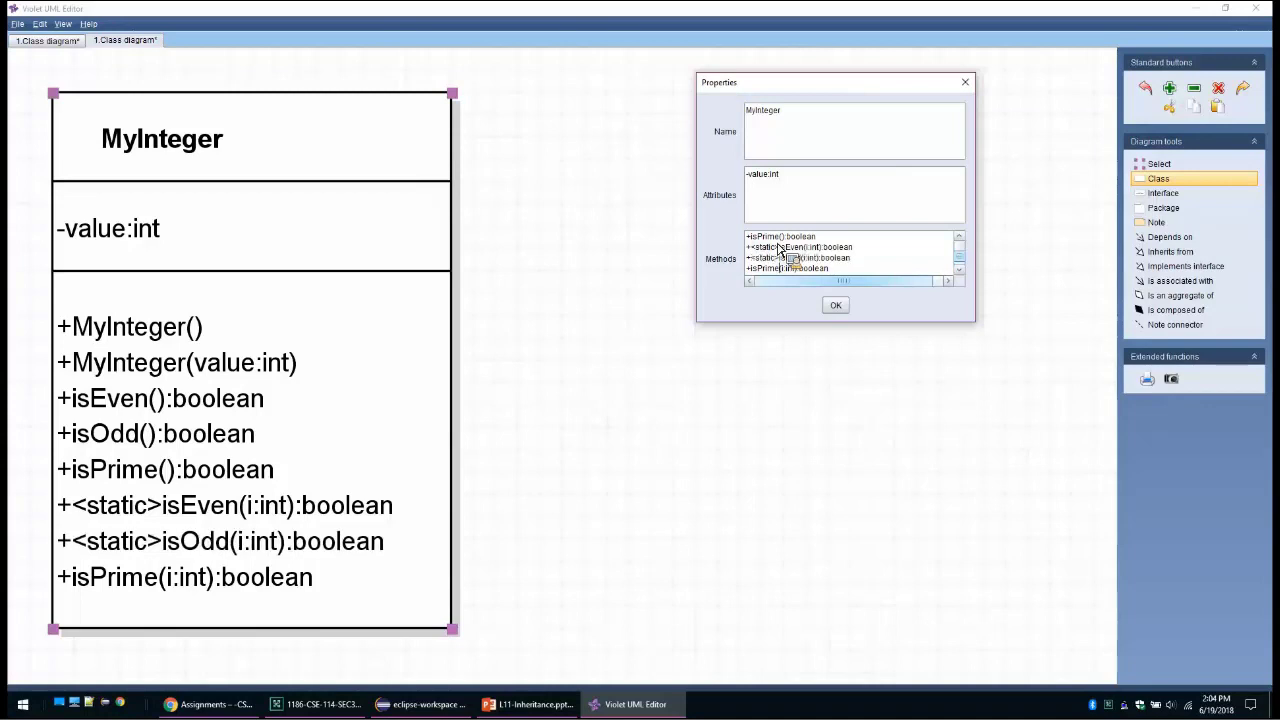
# - Mark isPrime(i:int) as static with <static> and duplicate the three static method lines below it
pyautogui.press('Down')
pyautogui.write('<static>')
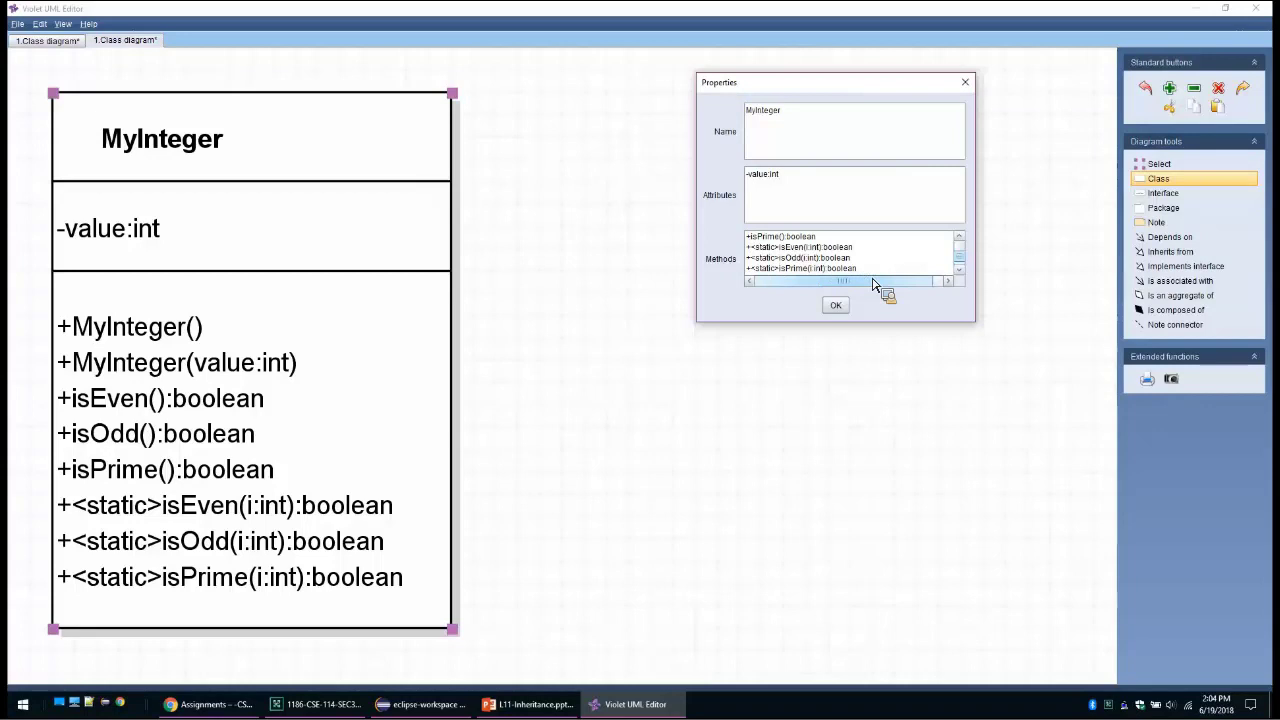
pyautogui.press('Down')
pyautogui.moveTo(793, 274); pyautogui.dragTo(810, 245)
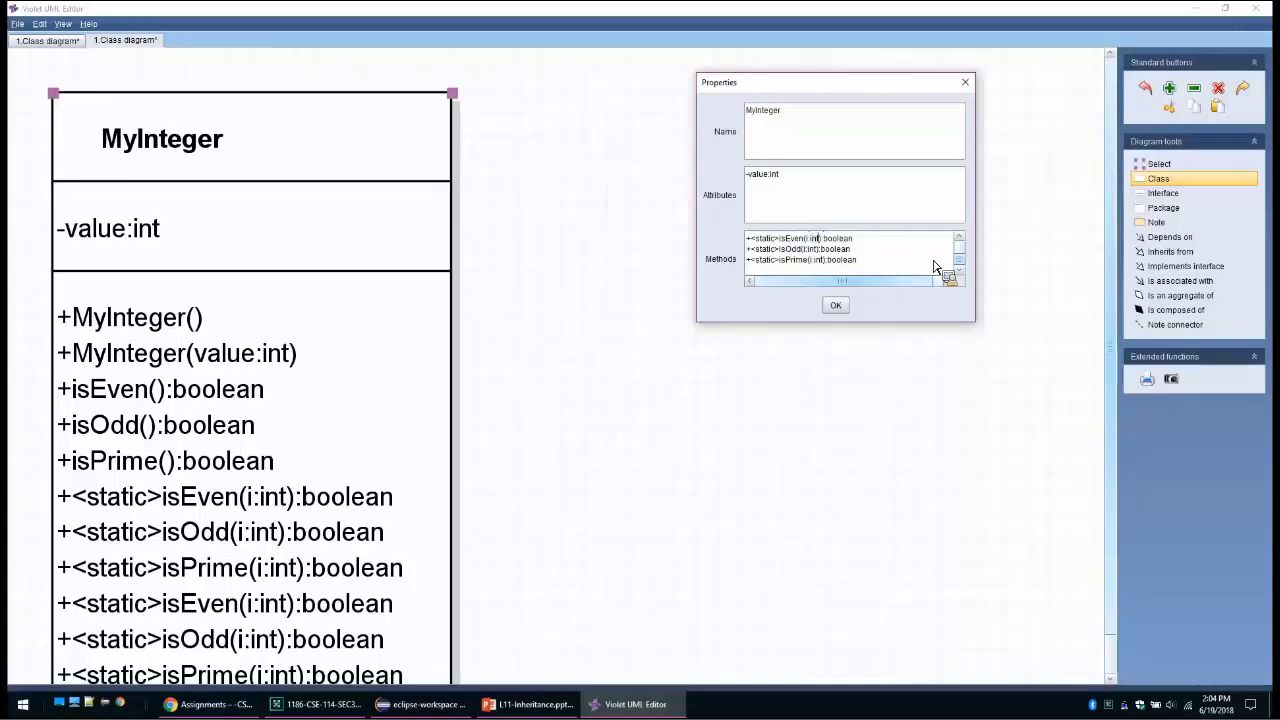
# - Change the parameter of the duplicated static isEven method to m:MyInteger
pyautogui.press('BackSpace')
pyautogui.press('BackSpace')
pyautogui.press('BackSpace')
pyautogui.press('BackSpace')
pyautogui.press('BackSpace')
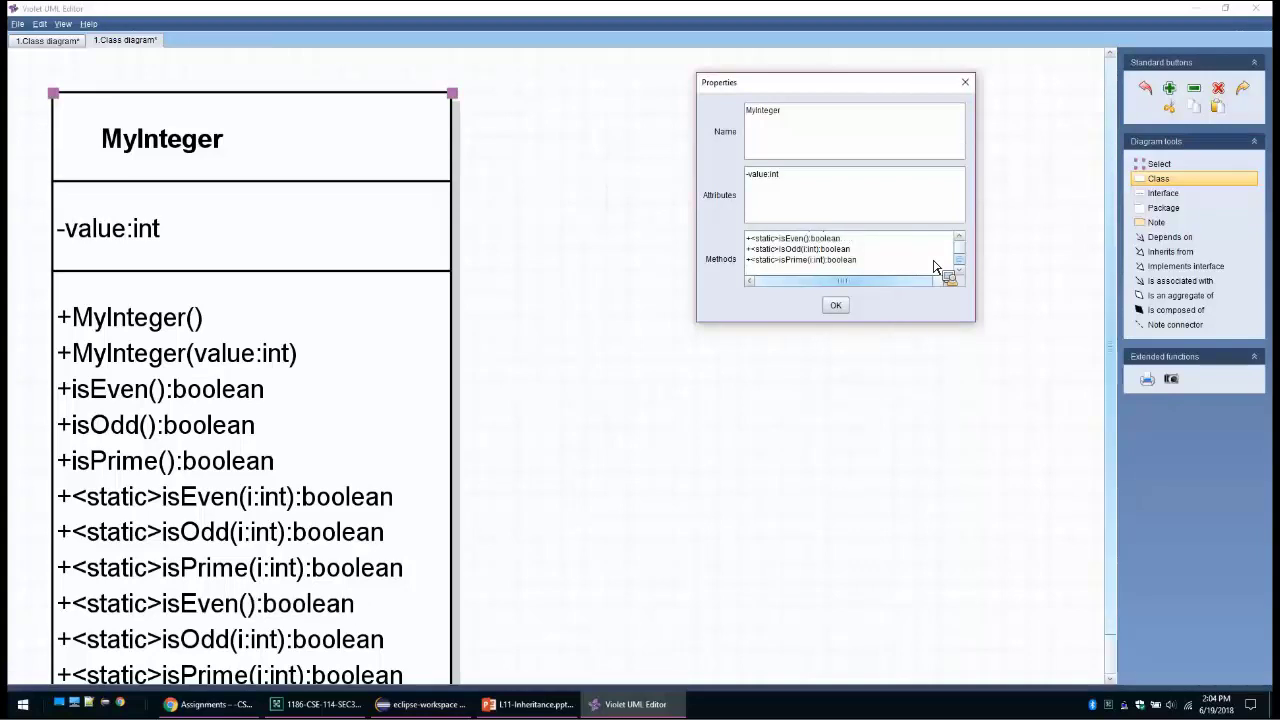
pyautogui.write('m:')
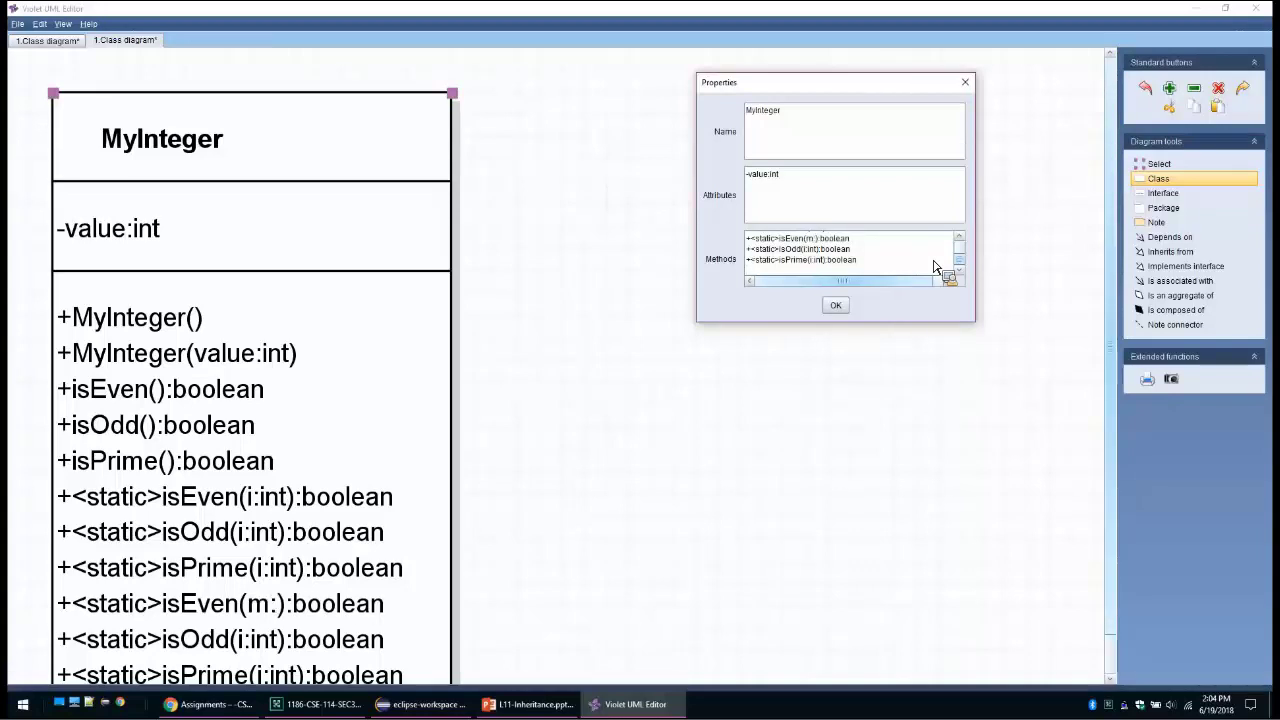
pyautogui.write('MyIngere')
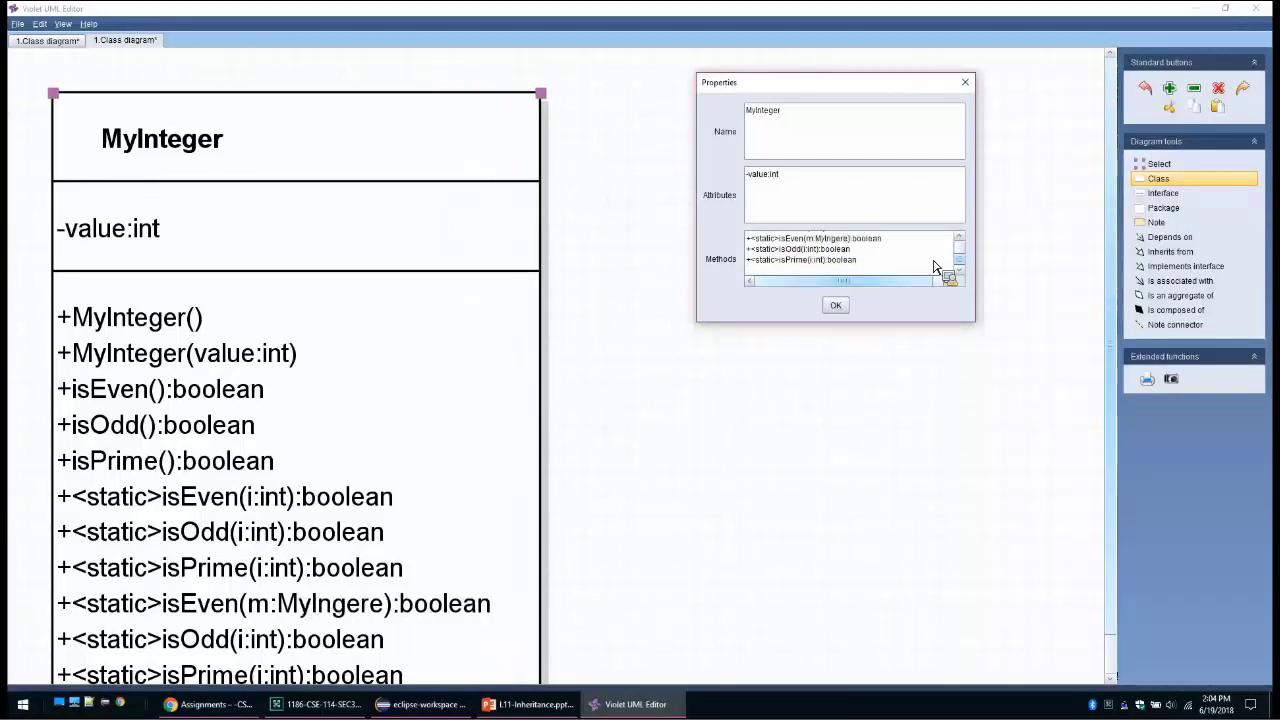
pyautogui.press('BackSpace')
pyautogui.press('BackSpace')
pyautogui.press('BackSpace')
pyautogui.press('BackSpace')
pyautogui.write('teger')
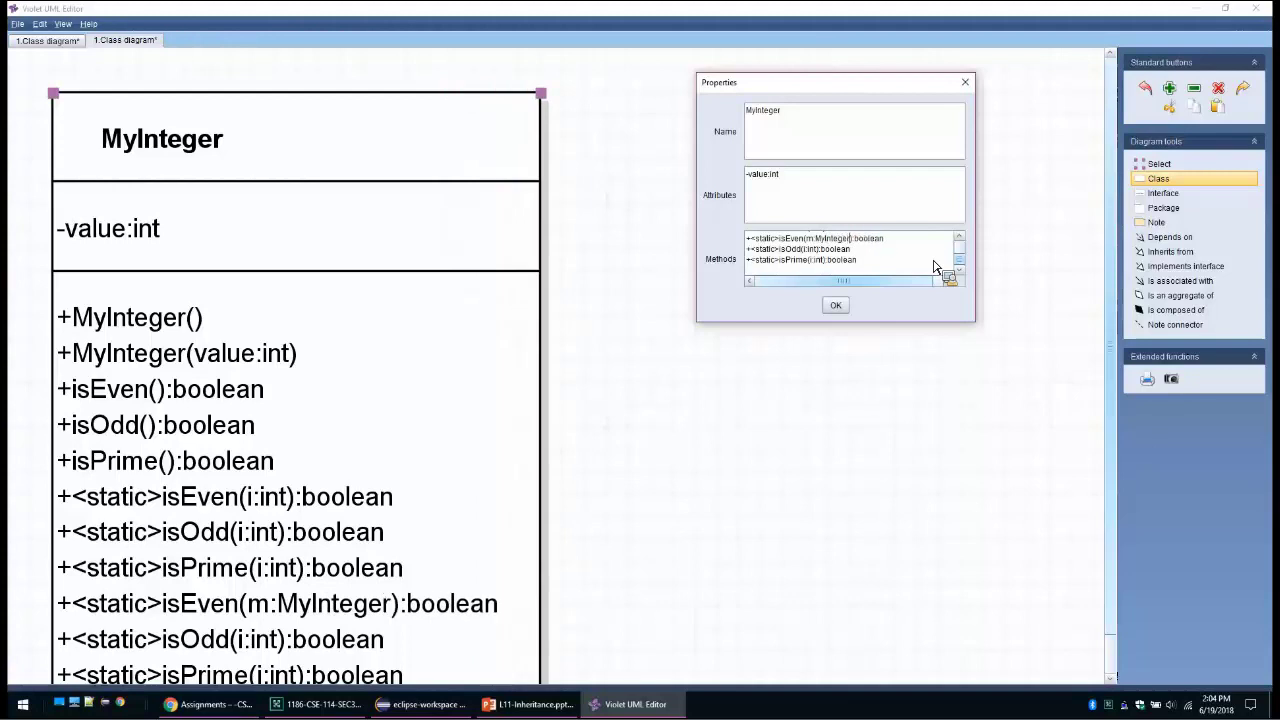
# - Change the parameter of the duplicated static isOdd method to m:MyInteger
pyautogui.moveTo(934, 266); pyautogui.dragTo(890, 266)
pyautogui.press('BackSpace')
pyautogui.press('BackSpace')
pyautogui.press('BackSpace')
pyautogui.press('BackSpace')
pyautogui.press('BackSpace')
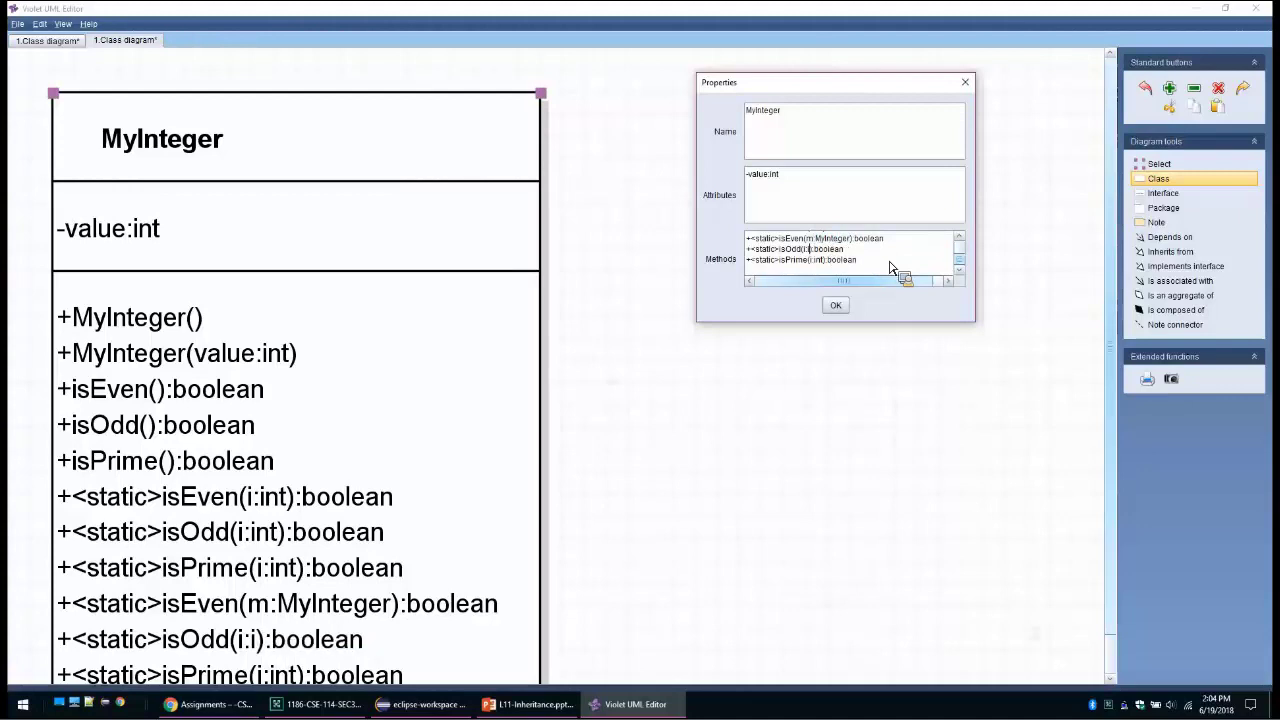
pyautogui.write('m:MyInteger')
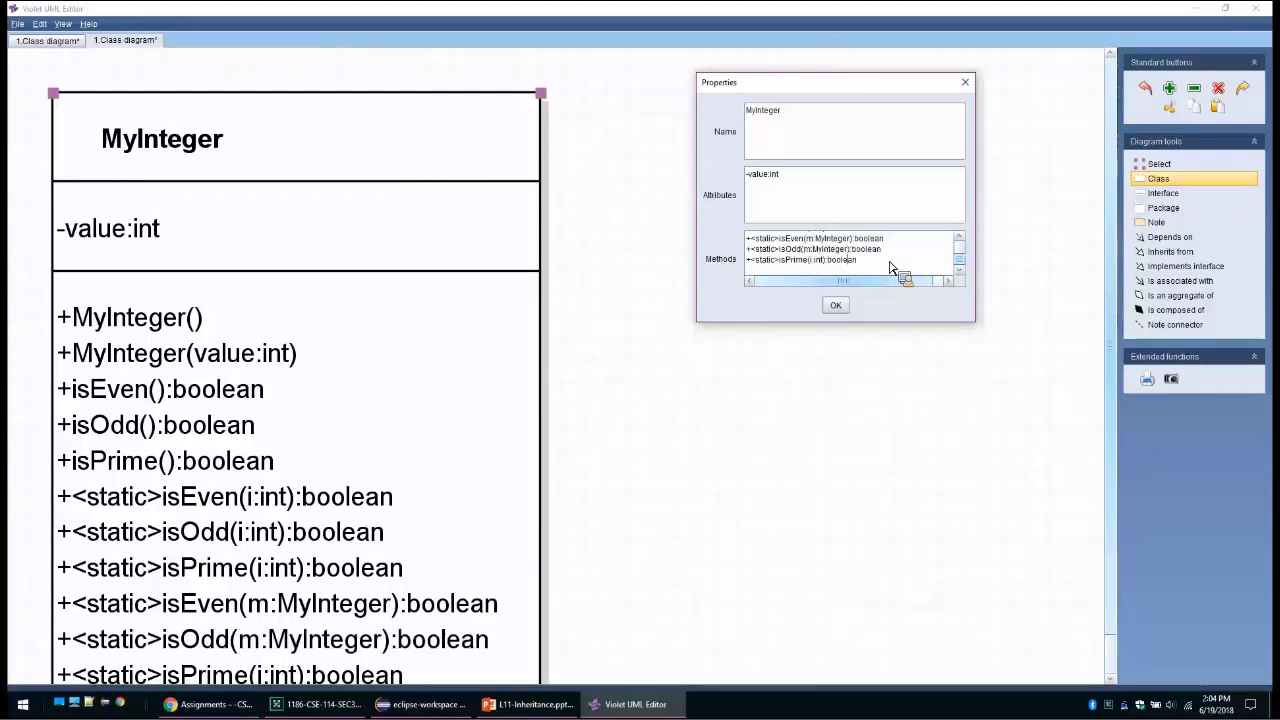
# - Change the parameter of the duplicated static isPrime method to m:MyInteger
pyautogui.press('BackSpace')
pyautogui.press('BackSpace')
pyautogui.press('BackSpace')
pyautogui.press('BackSpace')
pyautogui.press('BackSpace')
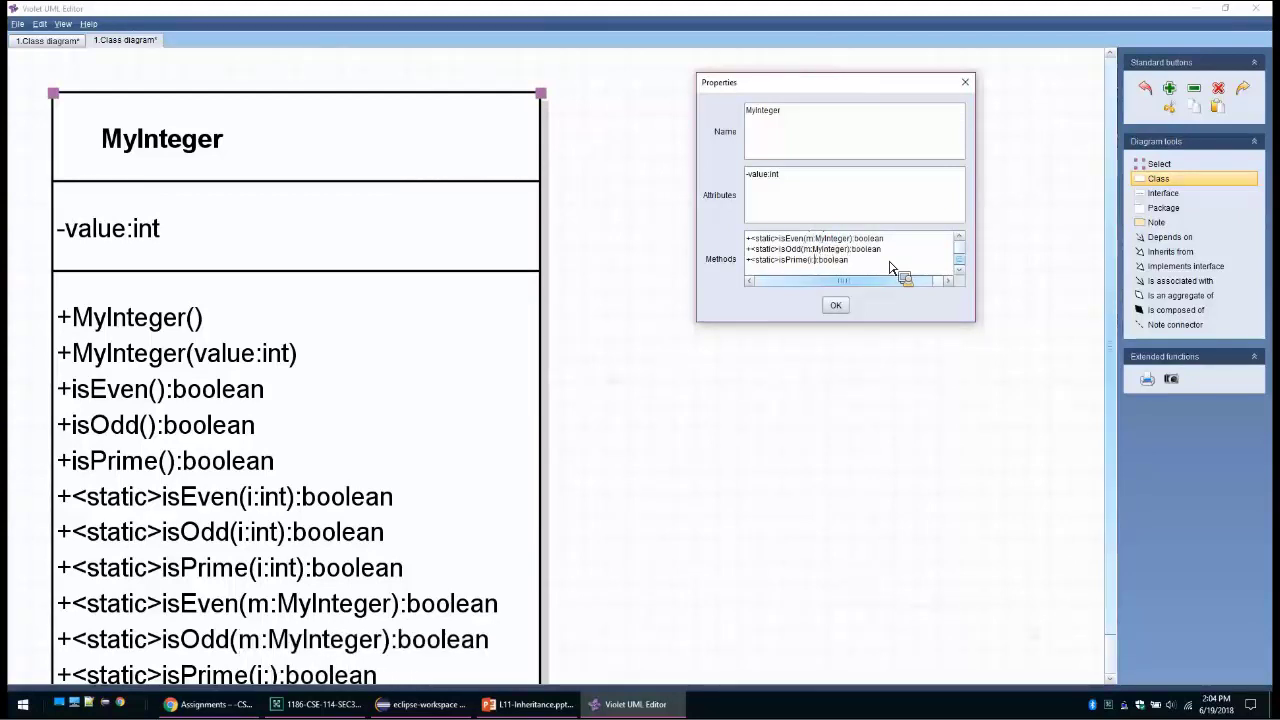
pyautogui.write('m:MyInteger')
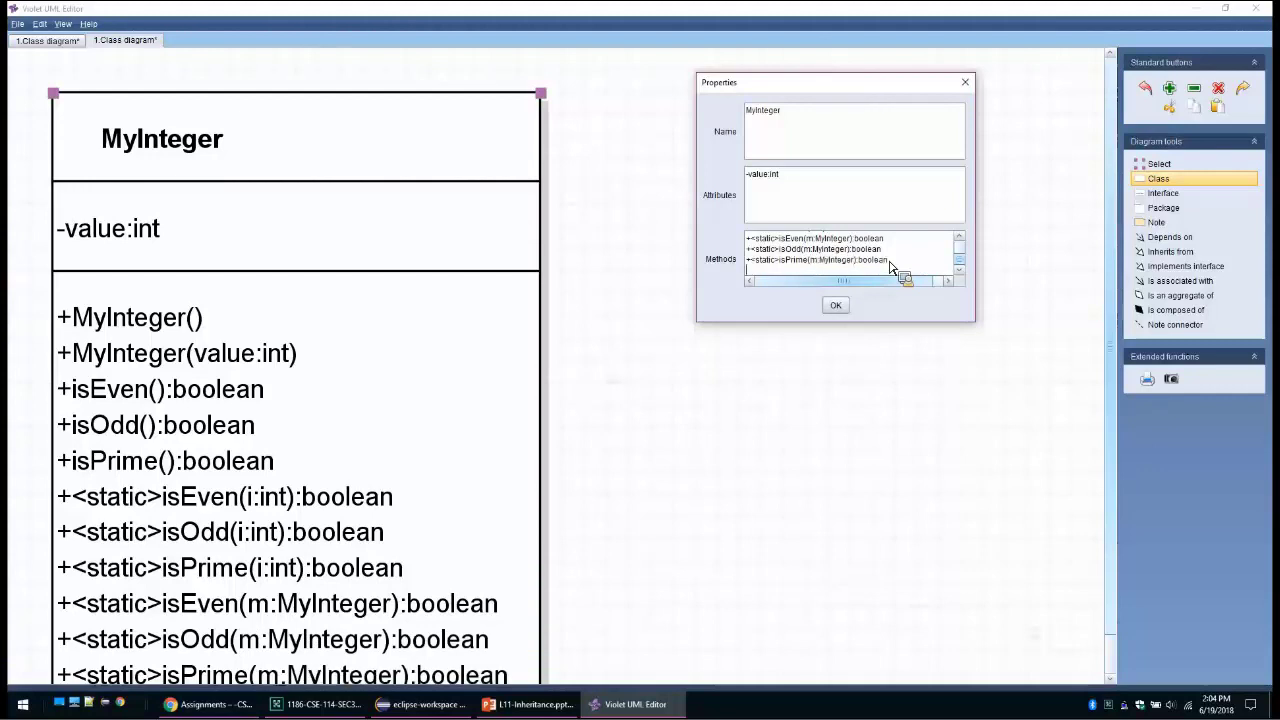
# - Add the method +equals(i:int):boolean on a new line at the end of the methods list
pyautogui.write('+')
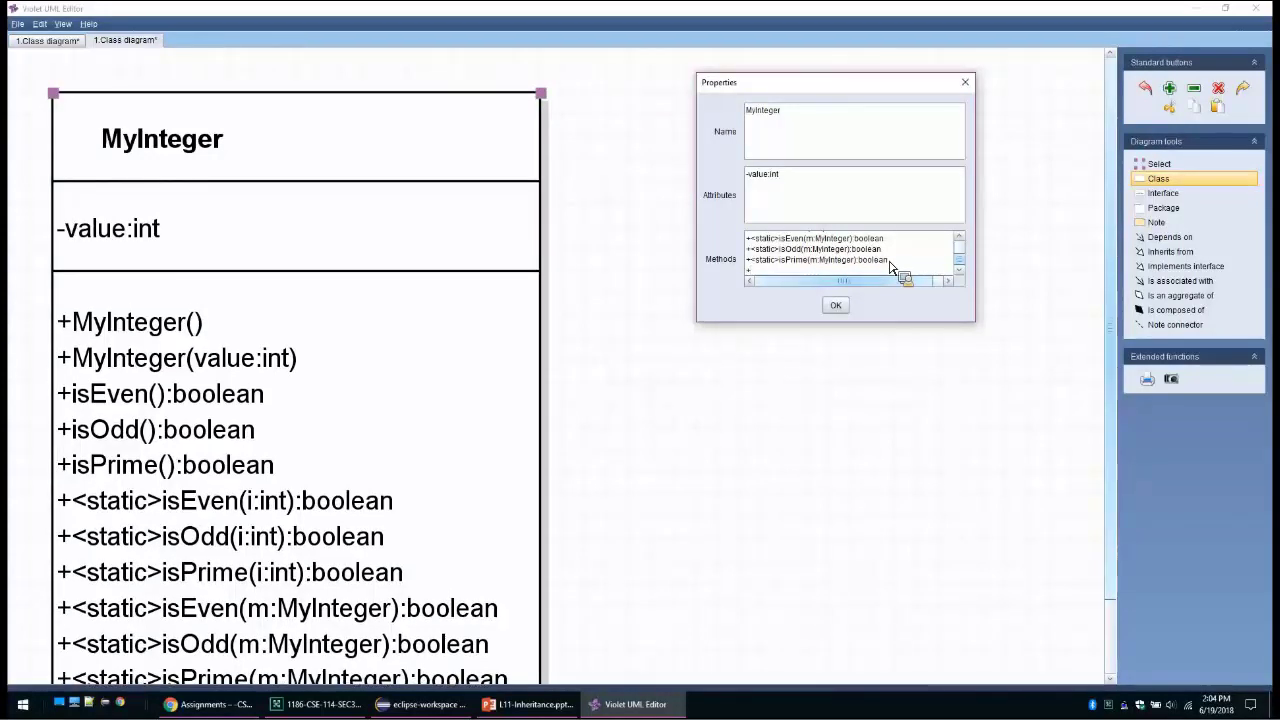
pyautogui.write('equals(i:int):boolean')
pyautogui.press('Return')
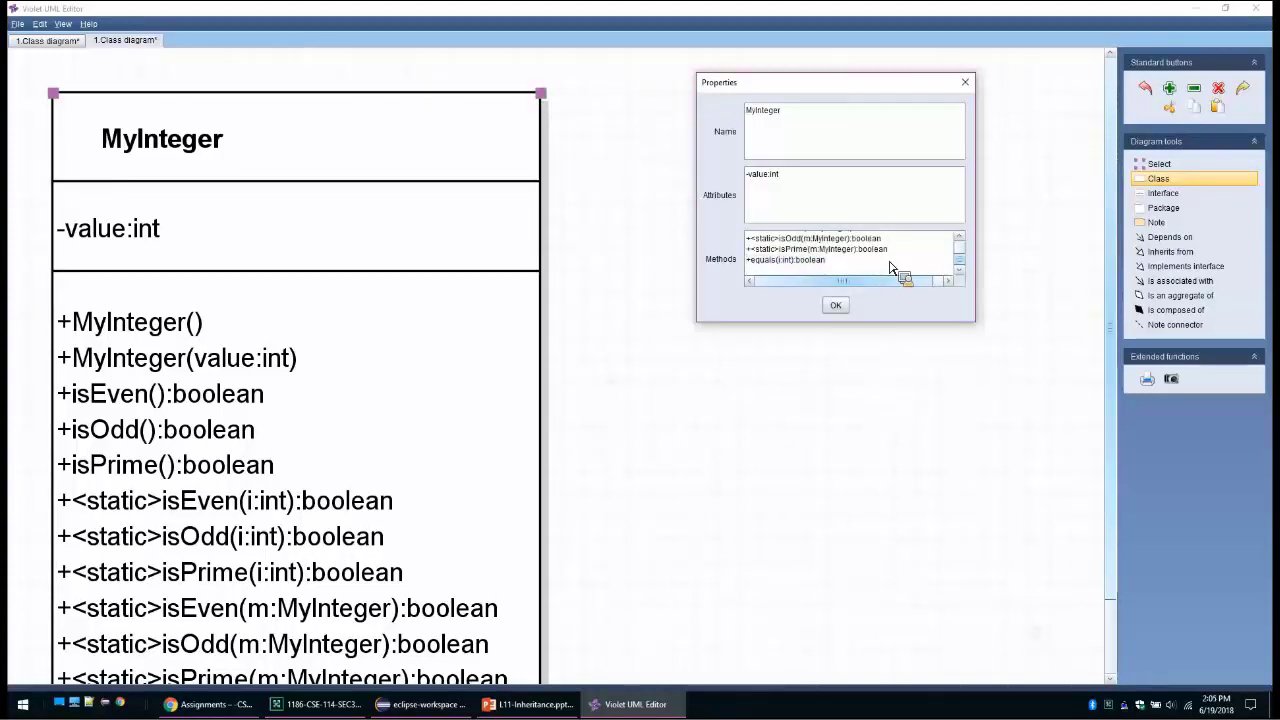
# - Add a copy of the equals line and change it to +equals(m:MyInteger):boolean
pyautogui.write('+equals(i:int):boolean')
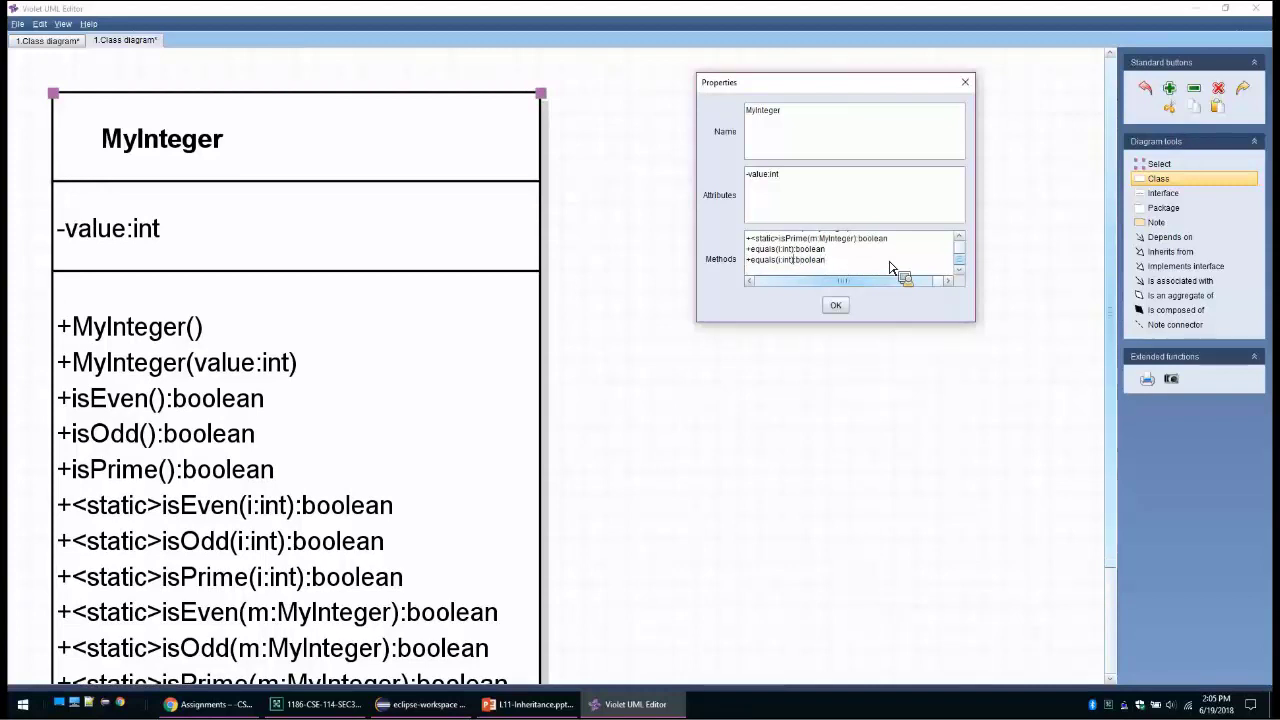
pyautogui.press('BackSpace')
pyautogui.press('BackSpace')
pyautogui.press('BackSpace')
pyautogui.press('BackSpace')
pyautogui.press('BackSpace')
pyautogui.press('BackSpace')
pyautogui.write('m:My')
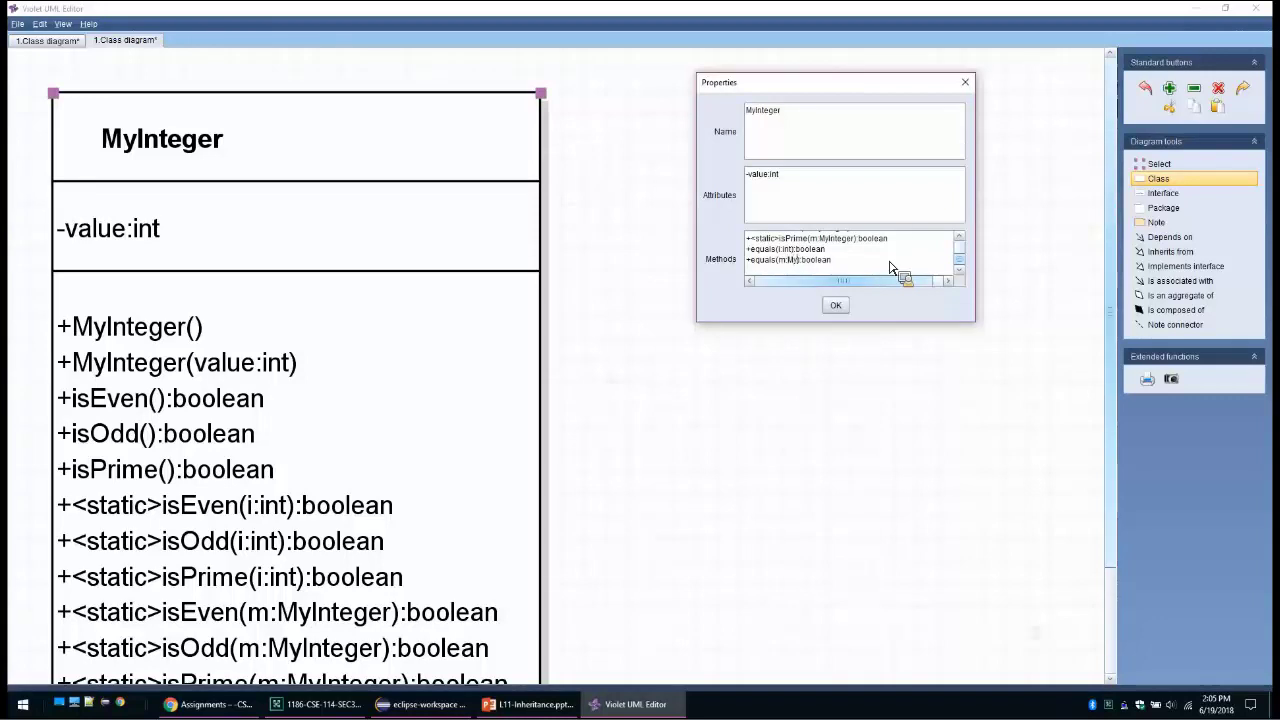
pyautogui.write('Integer')
# - Add the method +equals(o:Object):boolean as the third equals line and close the class properties
pyautogui.write('+equals(i:int):boolean')
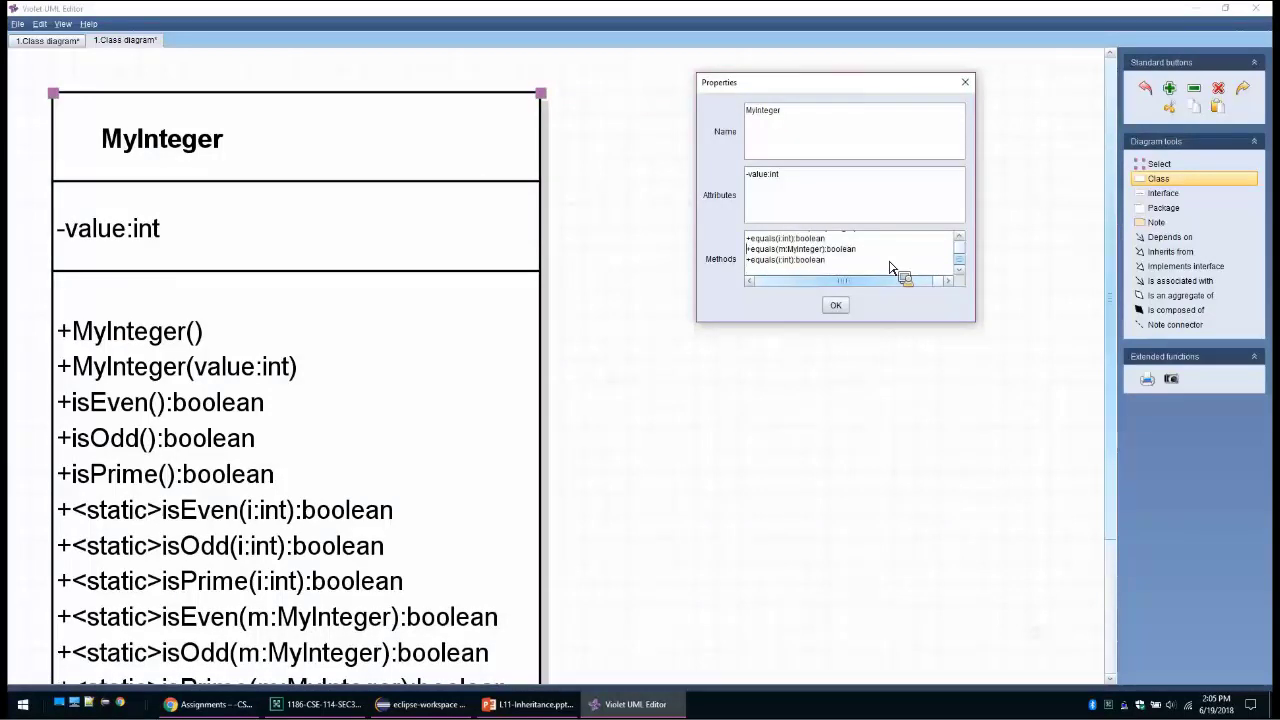
pyautogui.press('Right')
pyautogui.press('Right')
pyautogui.write('Object')
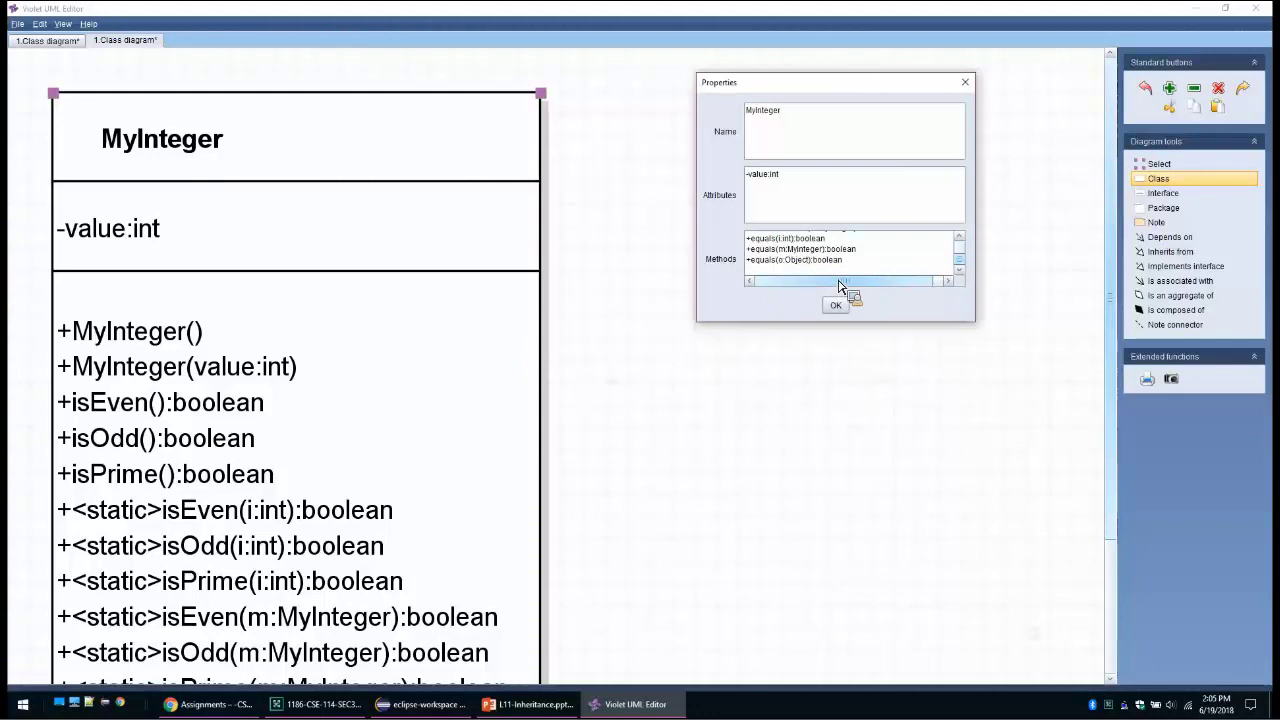
pyautogui.press('Return')
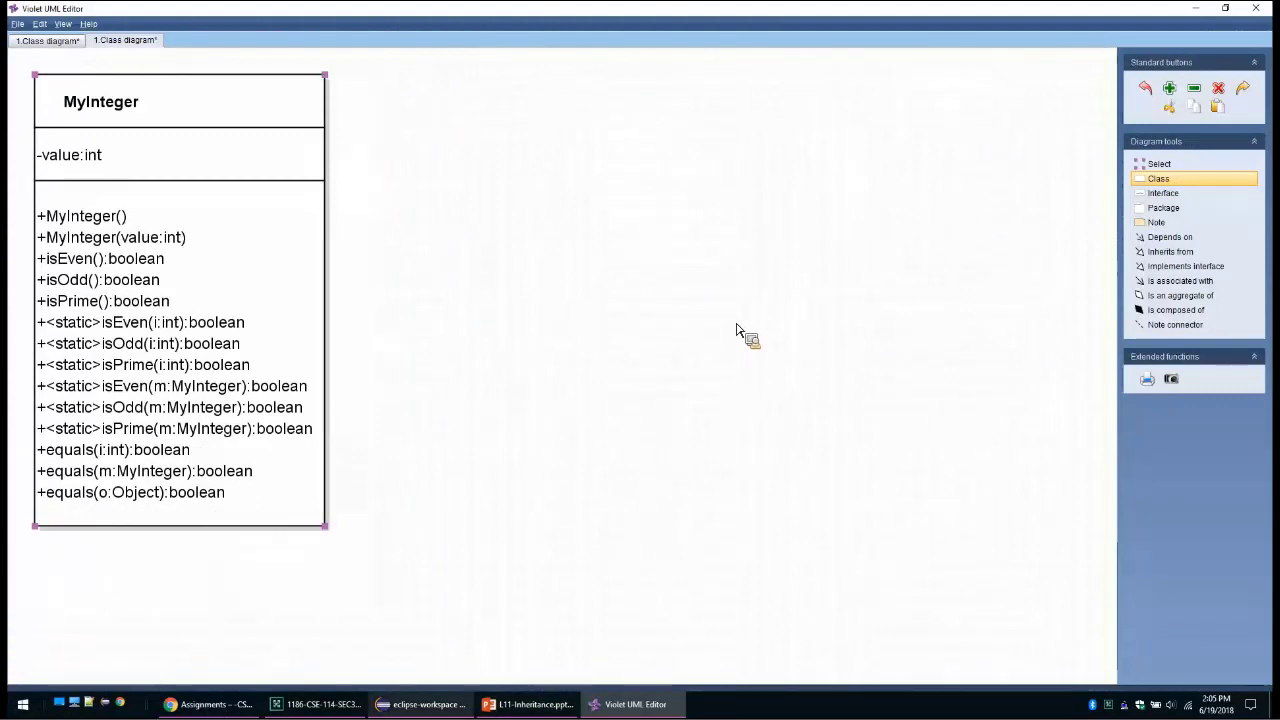
# - Switch to the assignment page in the browser and copy parseInt(String) from the MyInteger class description
pyautogui.hotkey('alt', 'Tab')
pyautogui.scroll(-5, 625, 460)
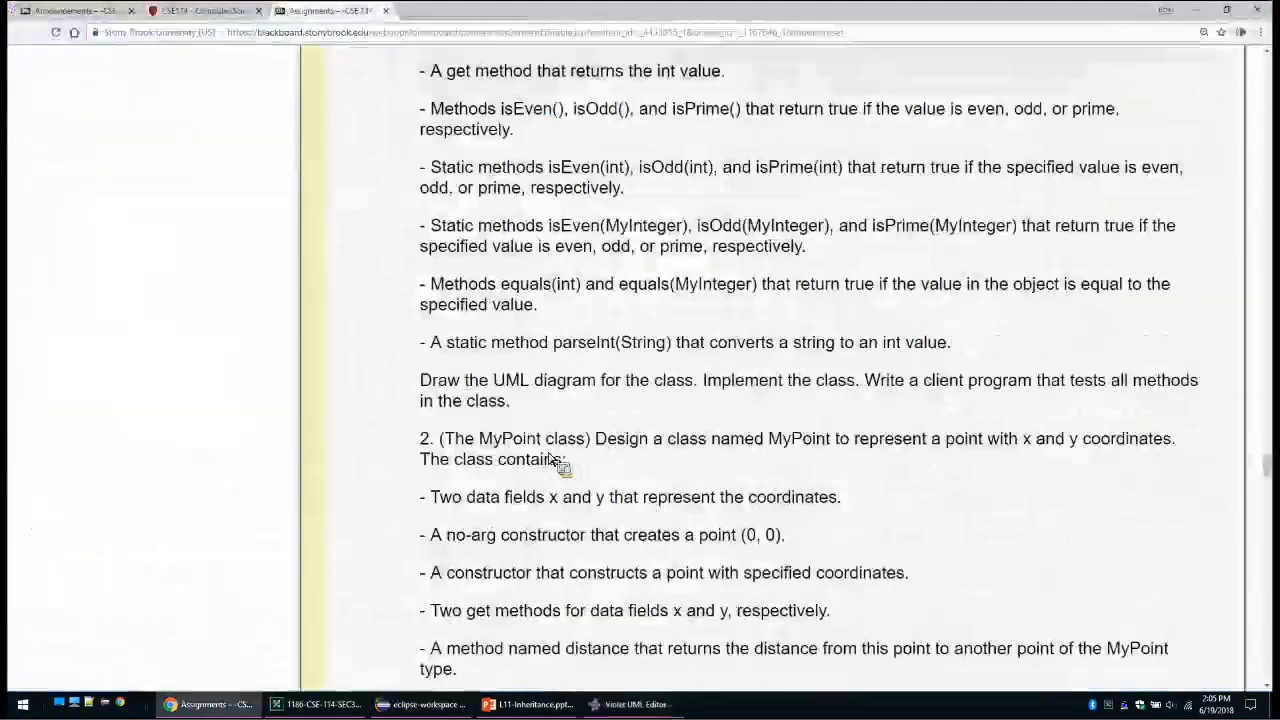
pyautogui.scroll(3, 625, 460)
pyautogui.moveTo(553, 448); pyautogui.dragTo(846, 434)
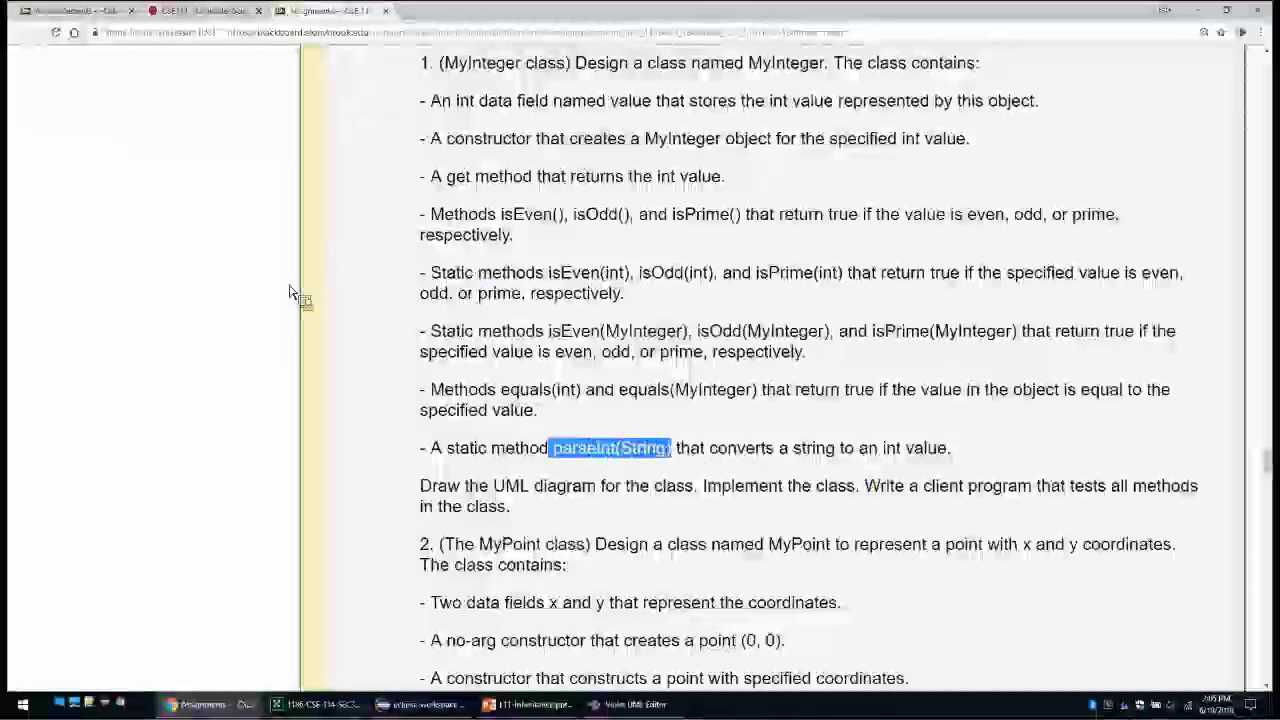
# - Return to Violet UML Editor and add the method +<static>parseInt(String):int at the end of the MyInteger class
pyautogui.hotkey('alt', 'Tab')
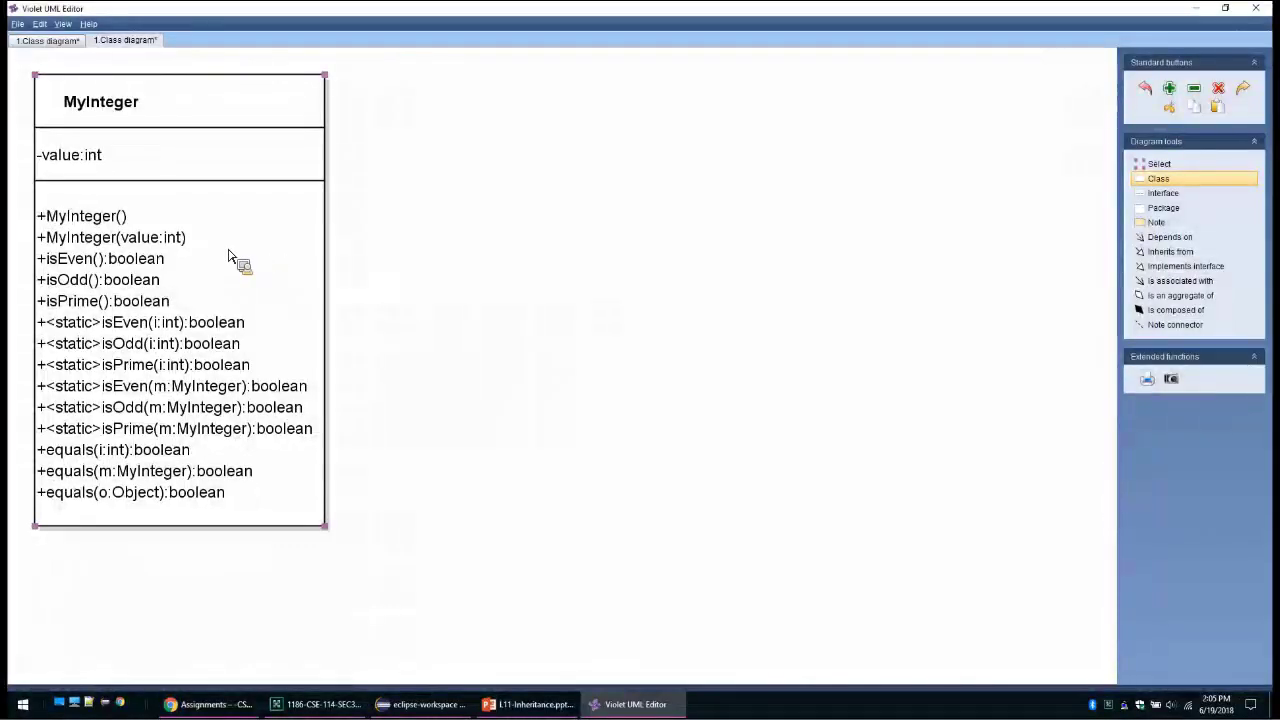
pyautogui.doubleClick(615, 425)
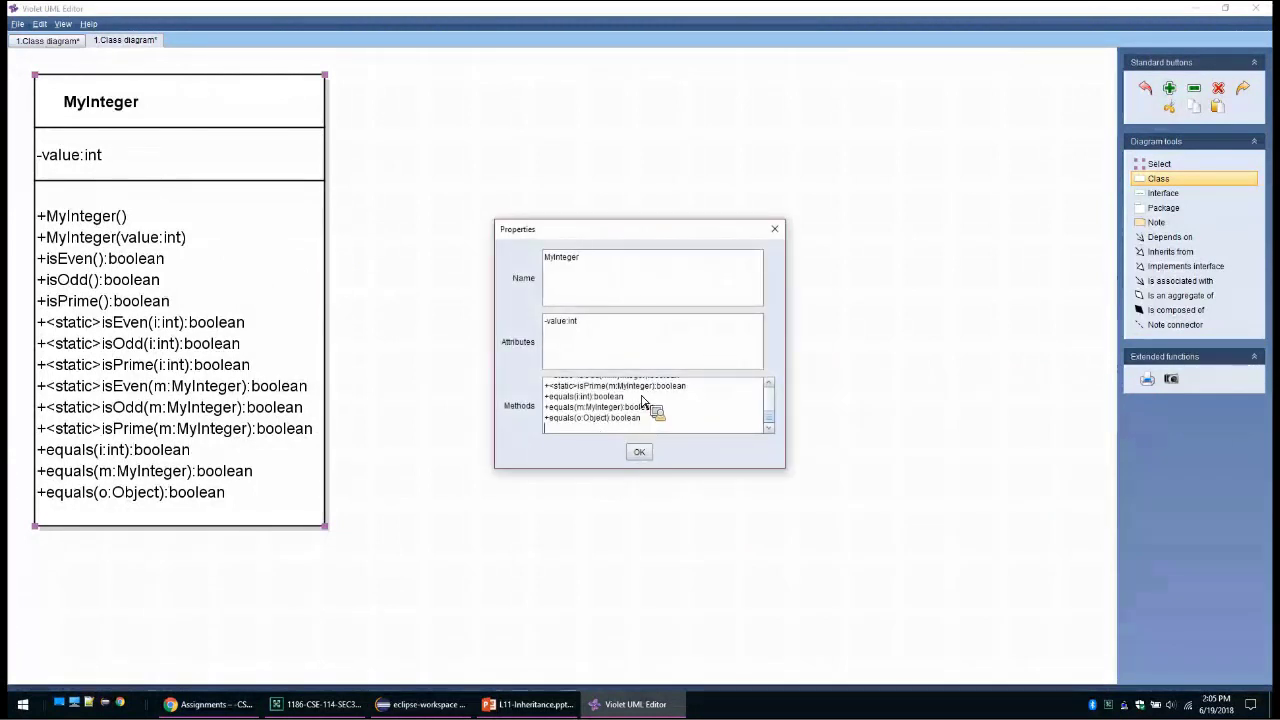
pyautogui.press('Return')
pyautogui.write('+ parseInt(String)')
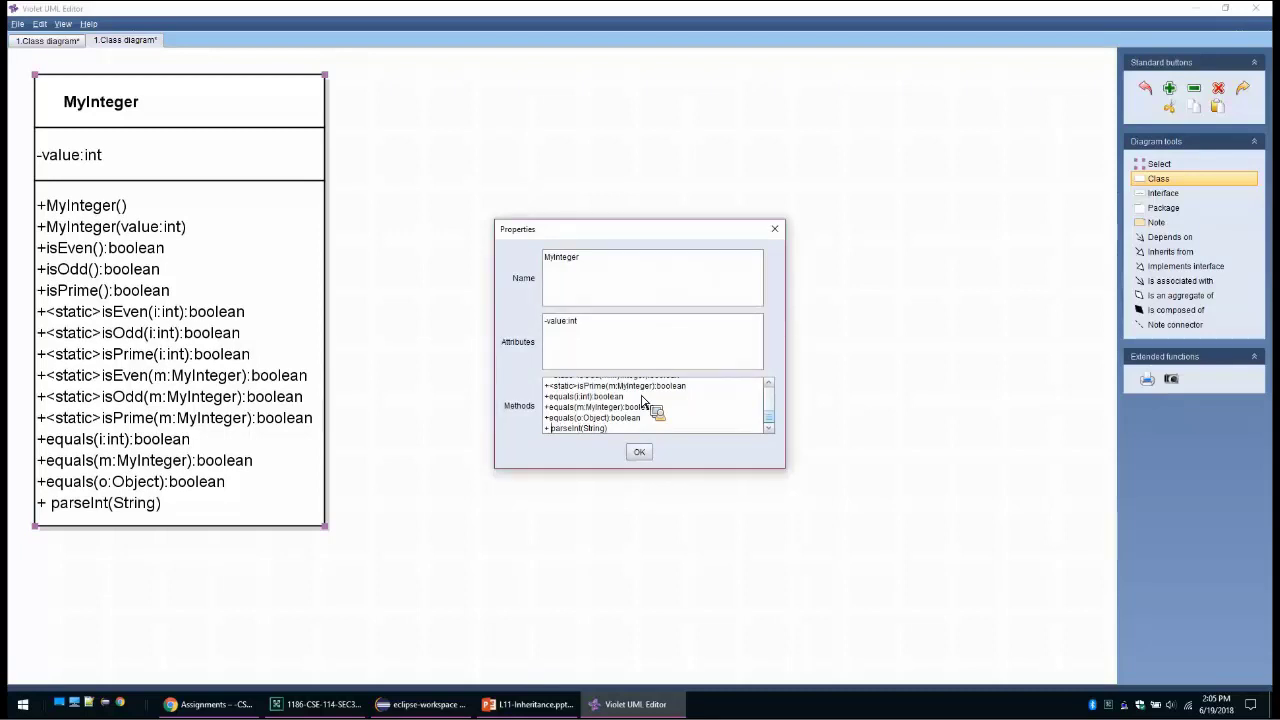
pyautogui.press('BackSpace')
pyautogui.write('<static>')
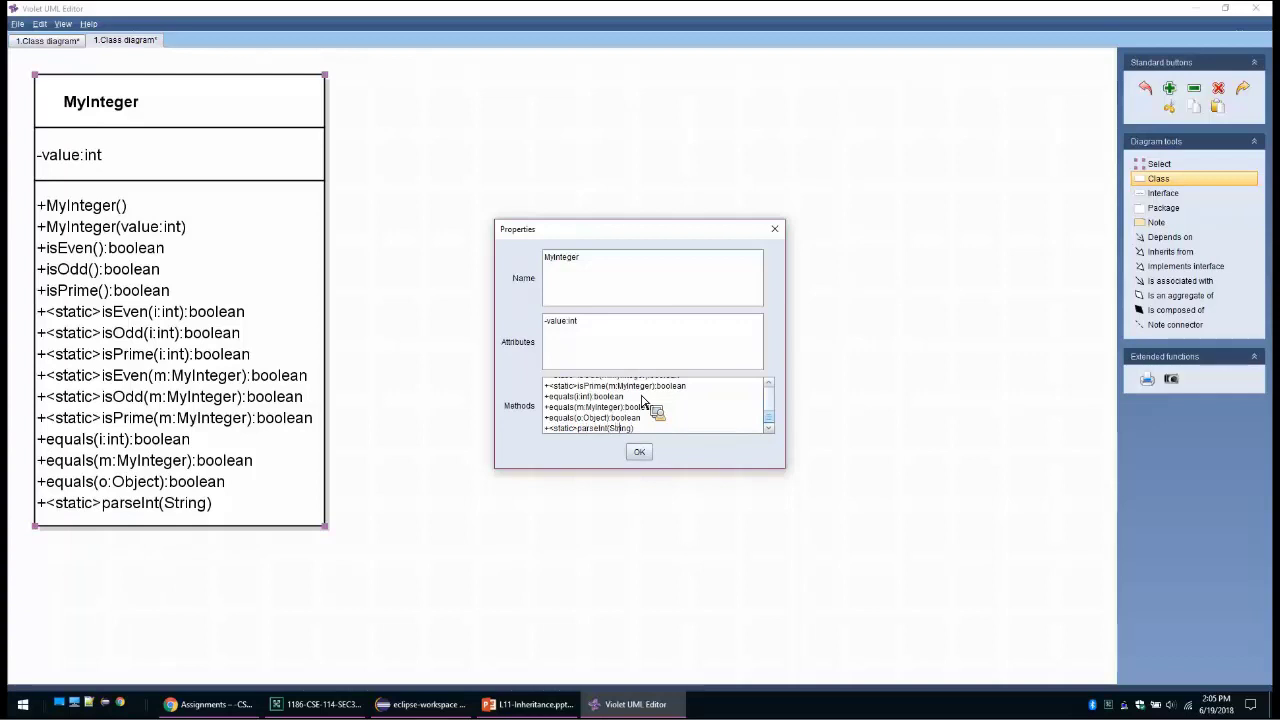
pyautogui.write(':int')
pyautogui.press('Return')
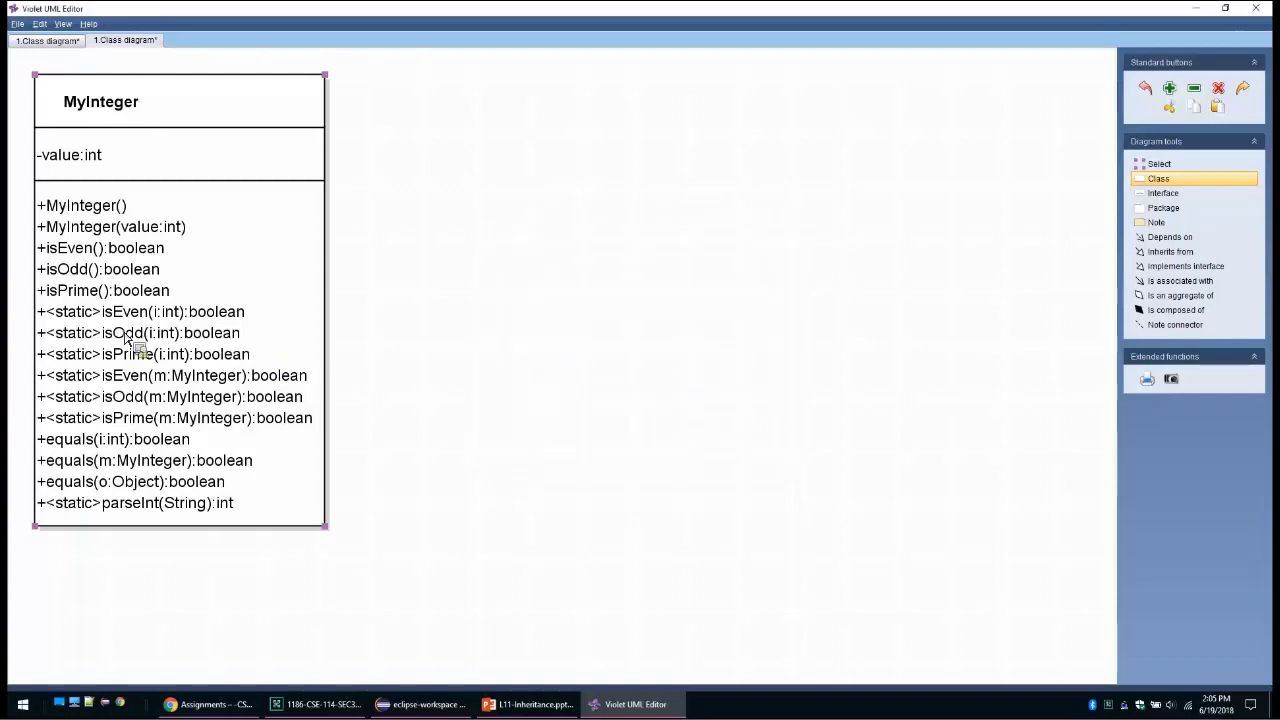
pyautogui.hotkey('ctrl', 'Return')
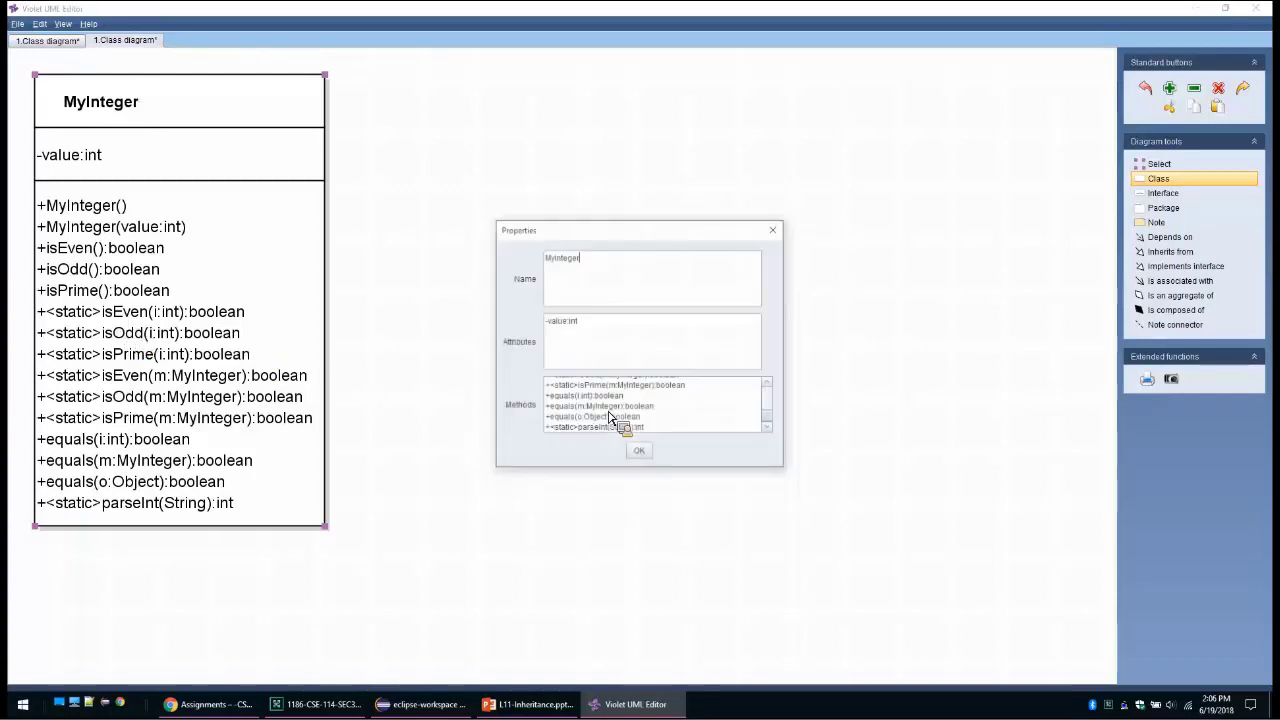
# - Switch to Eclipse and create a new public Java class named MyInteger in the cse114 package
pyautogui.click(398, 706)
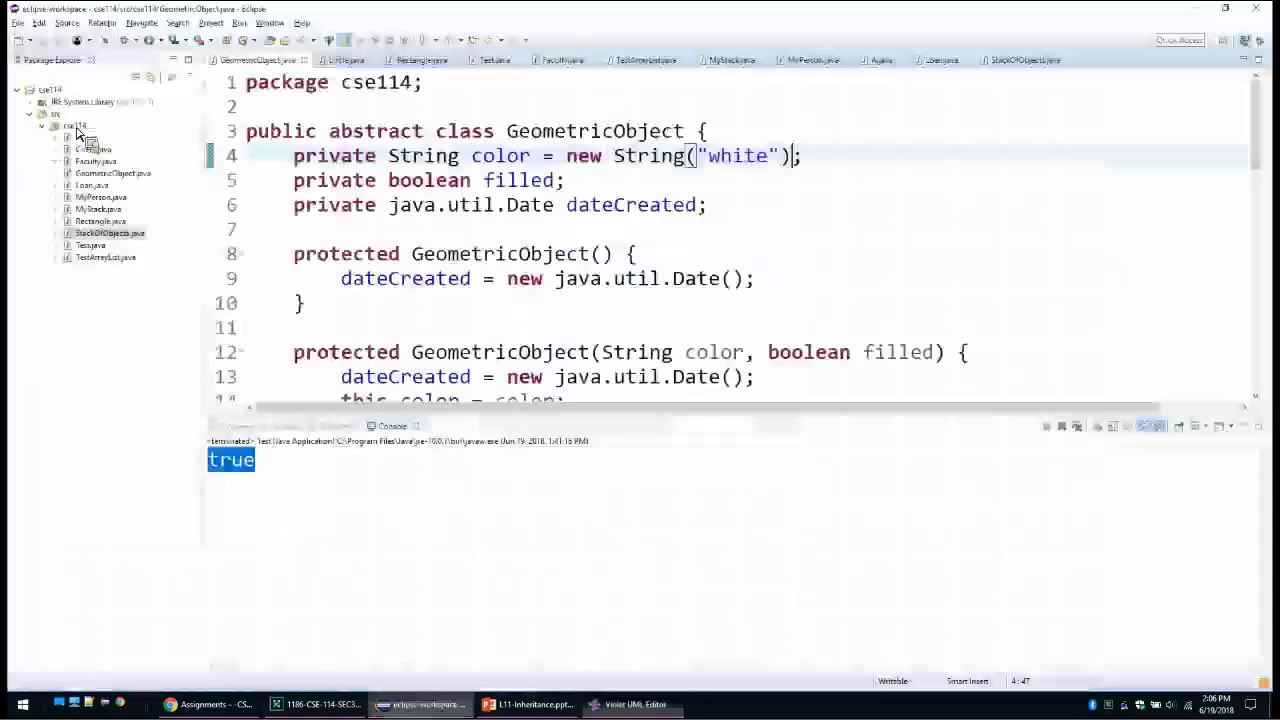
pyautogui.rightClick(77, 130)
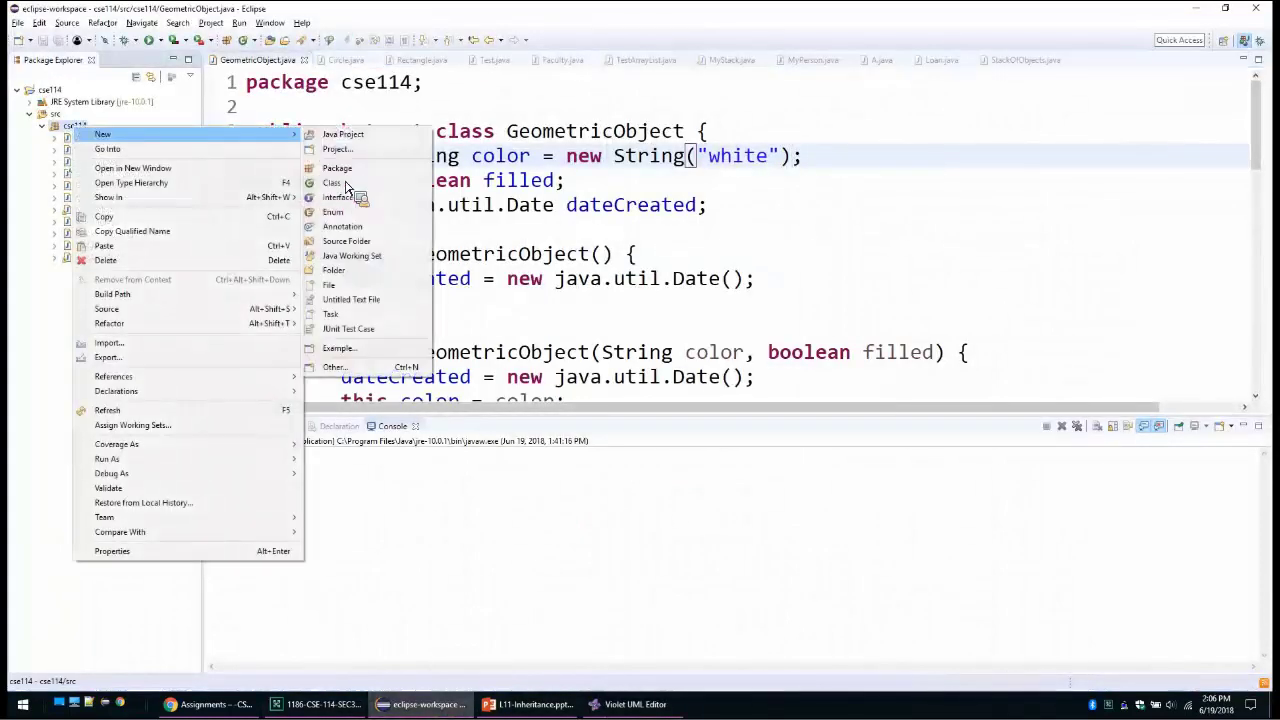
pyautogui.click(350, 187)
pyautogui.write('MyInteger')
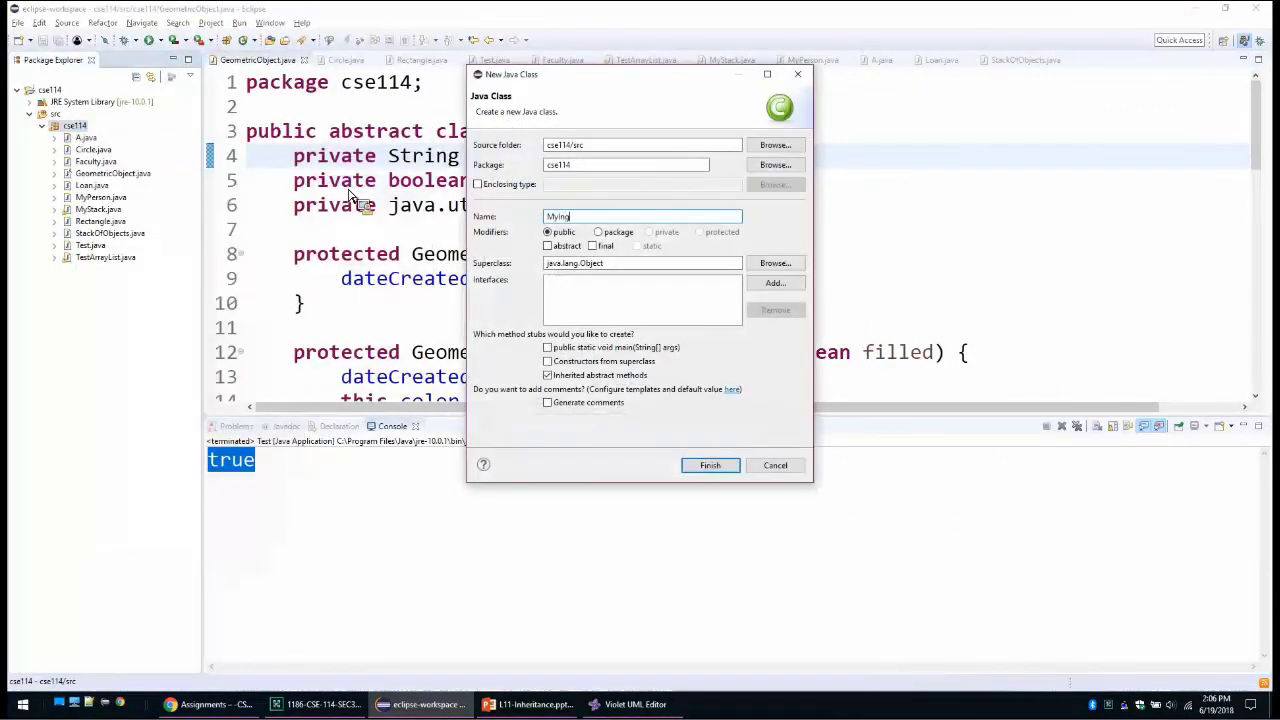
pyautogui.click(710, 466)
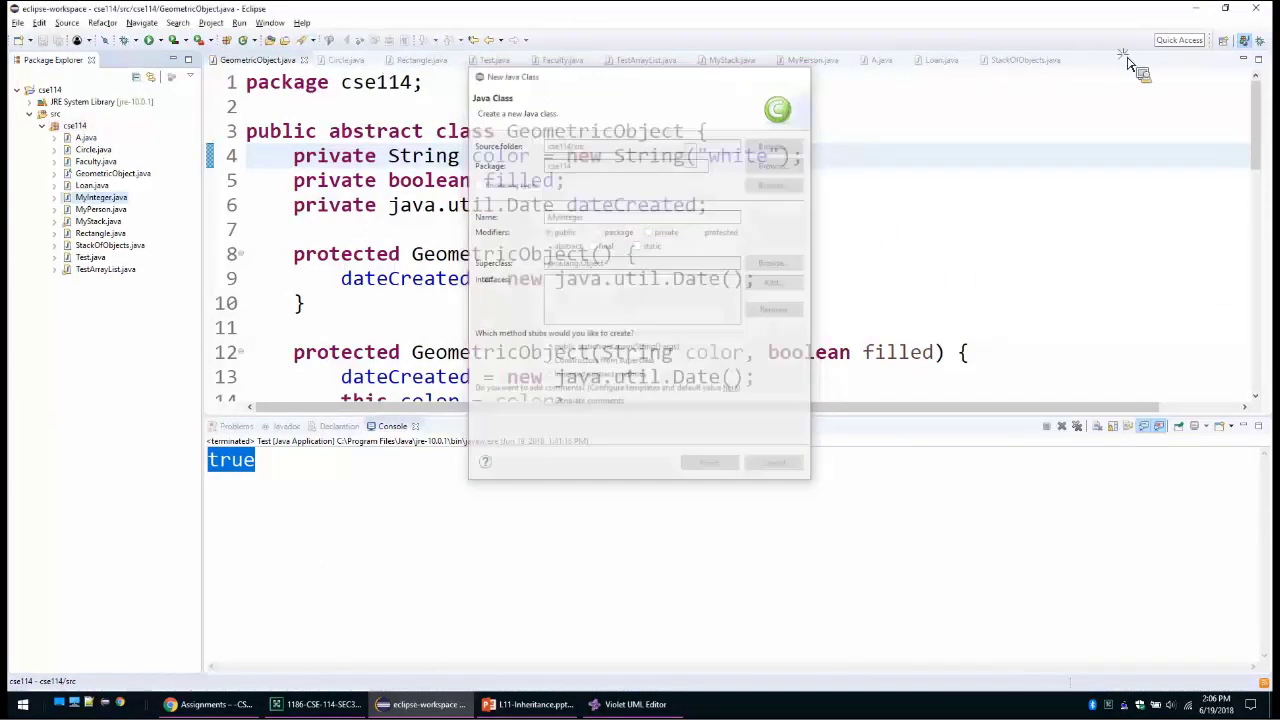
# - Maximize the code editor and declare the field private int value; in the MyInteger class
pyautogui.hotkey('ctrl', 'm')
pyautogui.click(240, 165)
pyautogui.press('Tab')
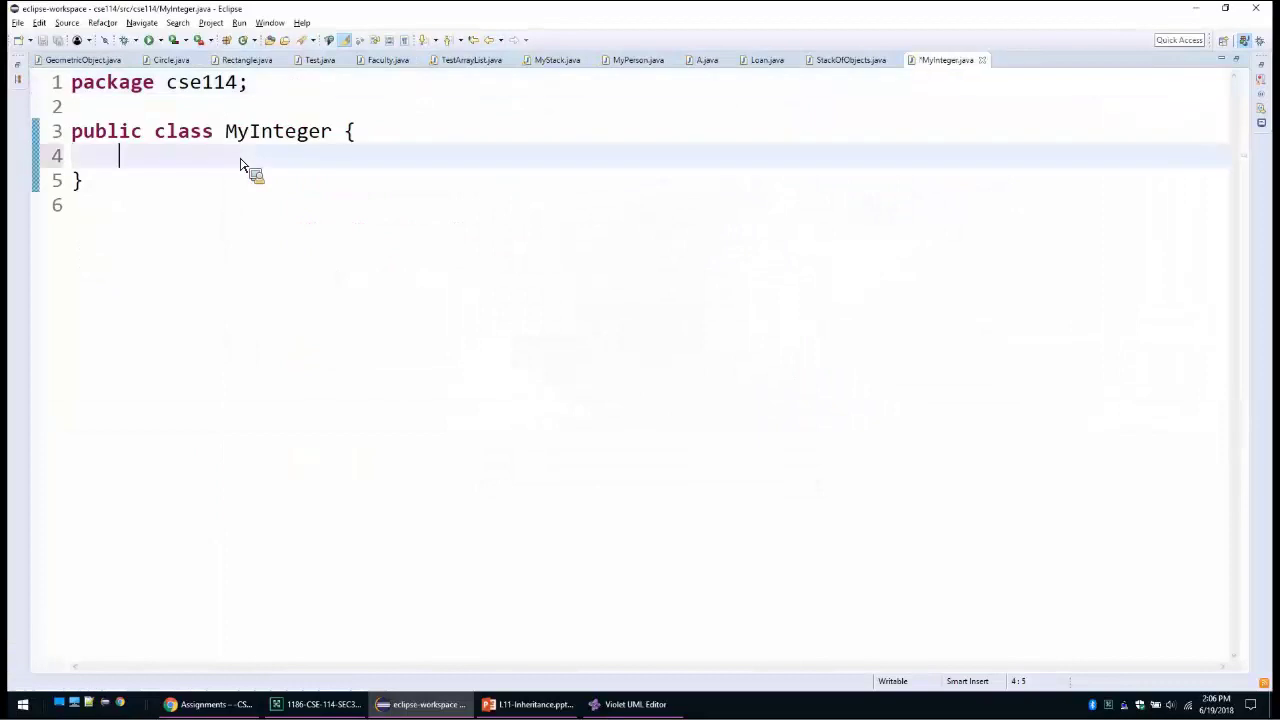
pyautogui.write('private ')
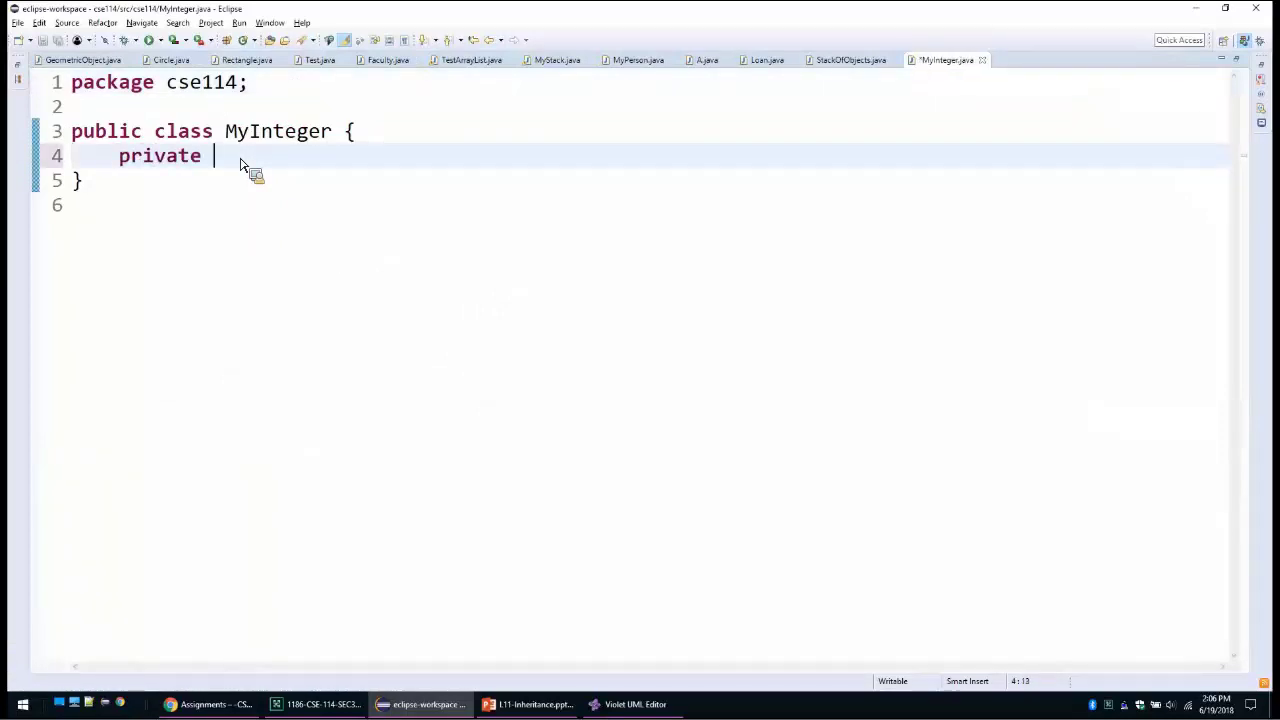
pyautogui.write('int value;')
pyautogui.press('Return')
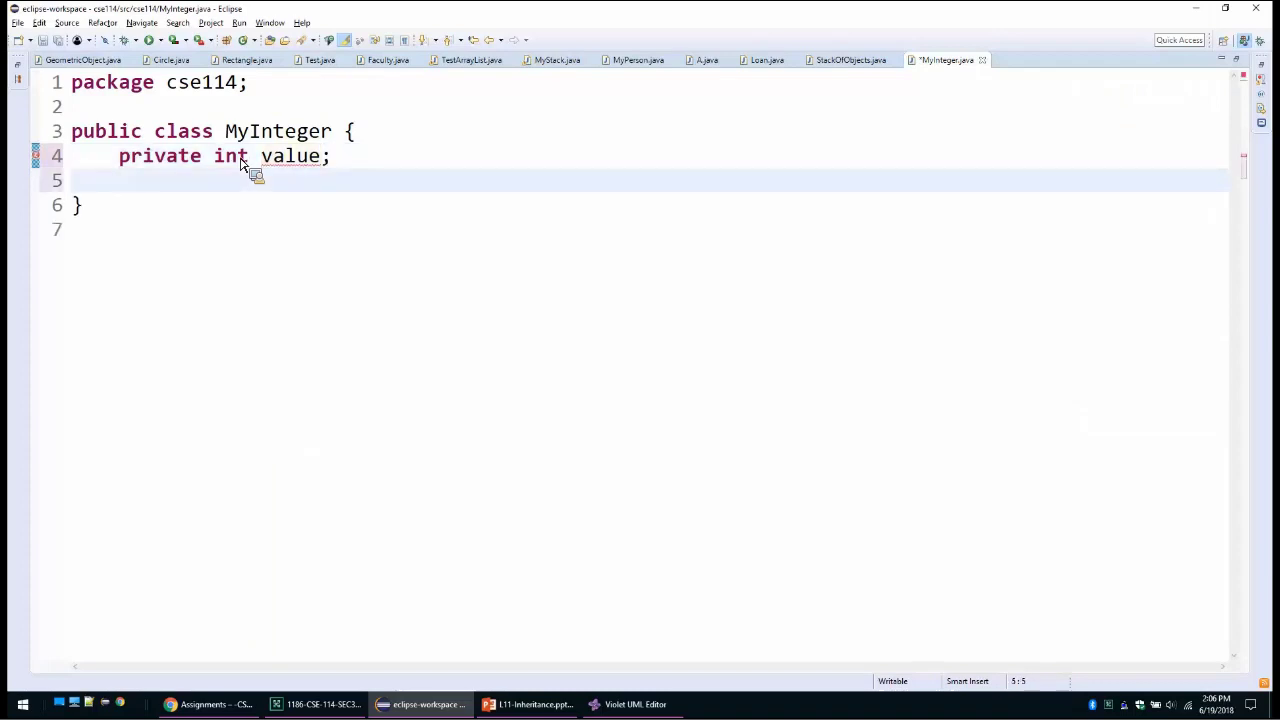
# - Add the empty no-arg constructor public MyInteger() { } below the value field
pyautogui.press('Return')
pyautogui.write('public ')
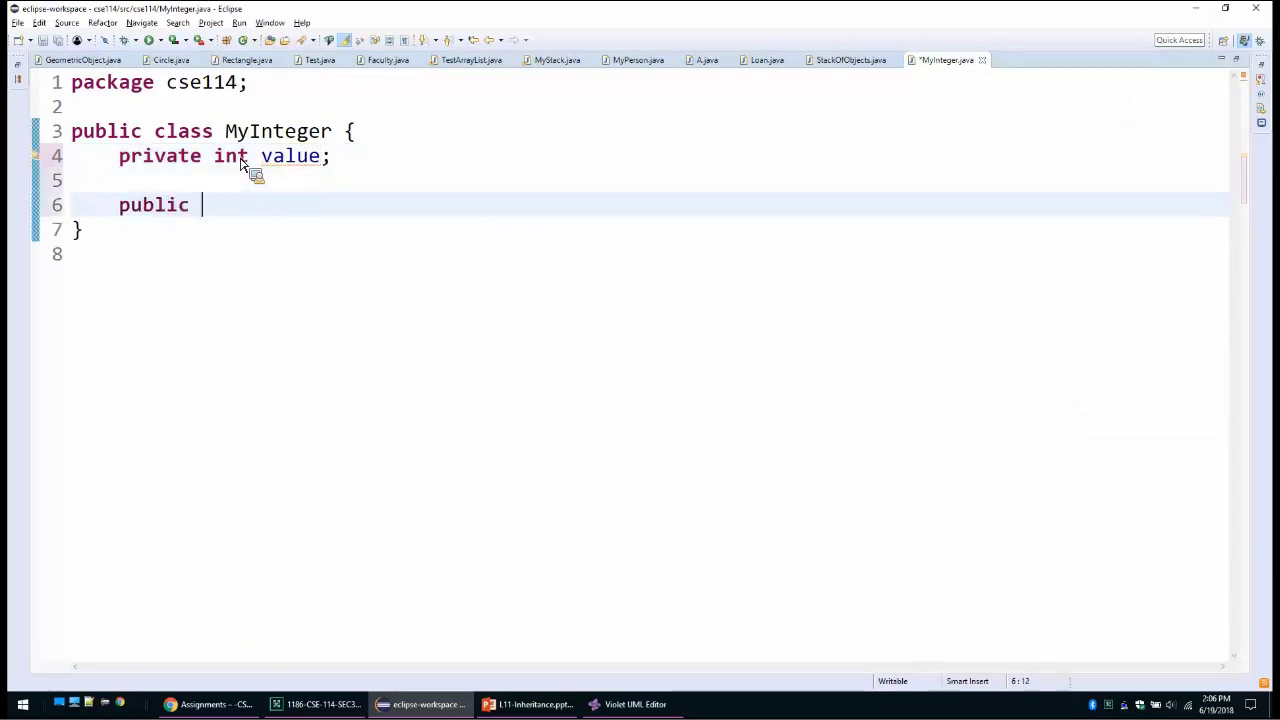
pyautogui.write('MyInteger() {')
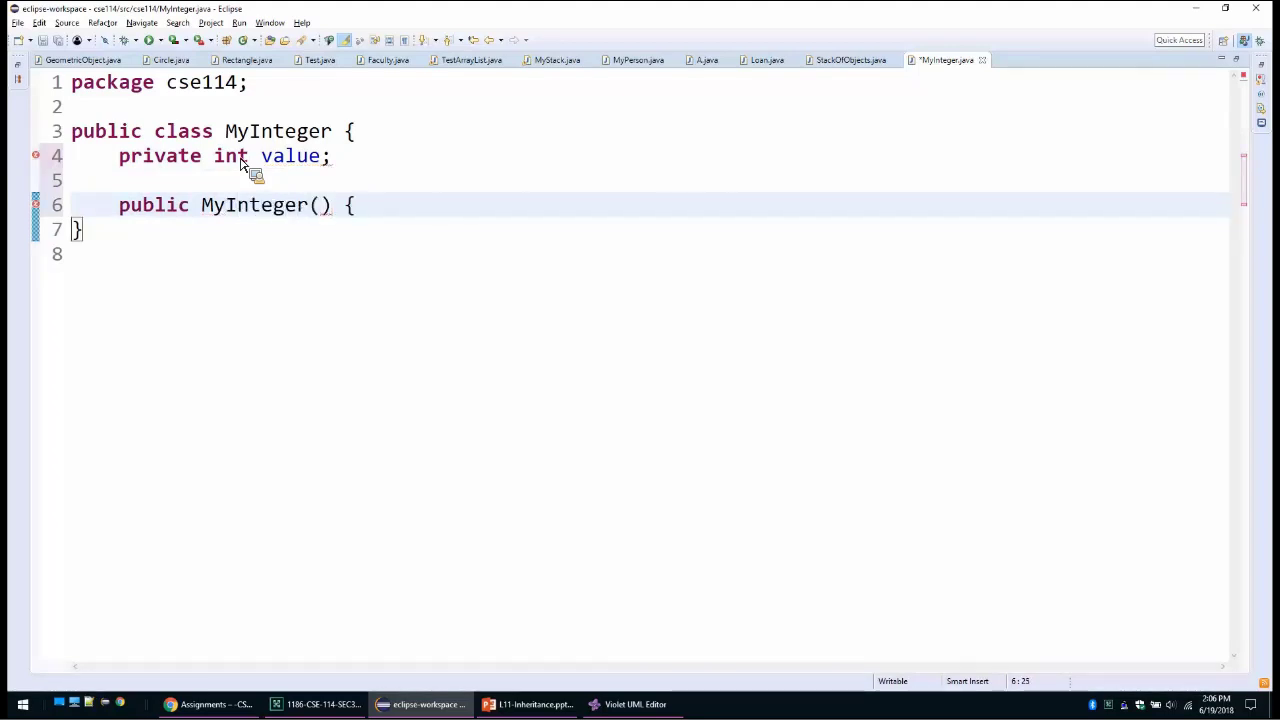
pyautogui.write(' }')
pyautogui.press('Return')
pyautogui.press('Return')
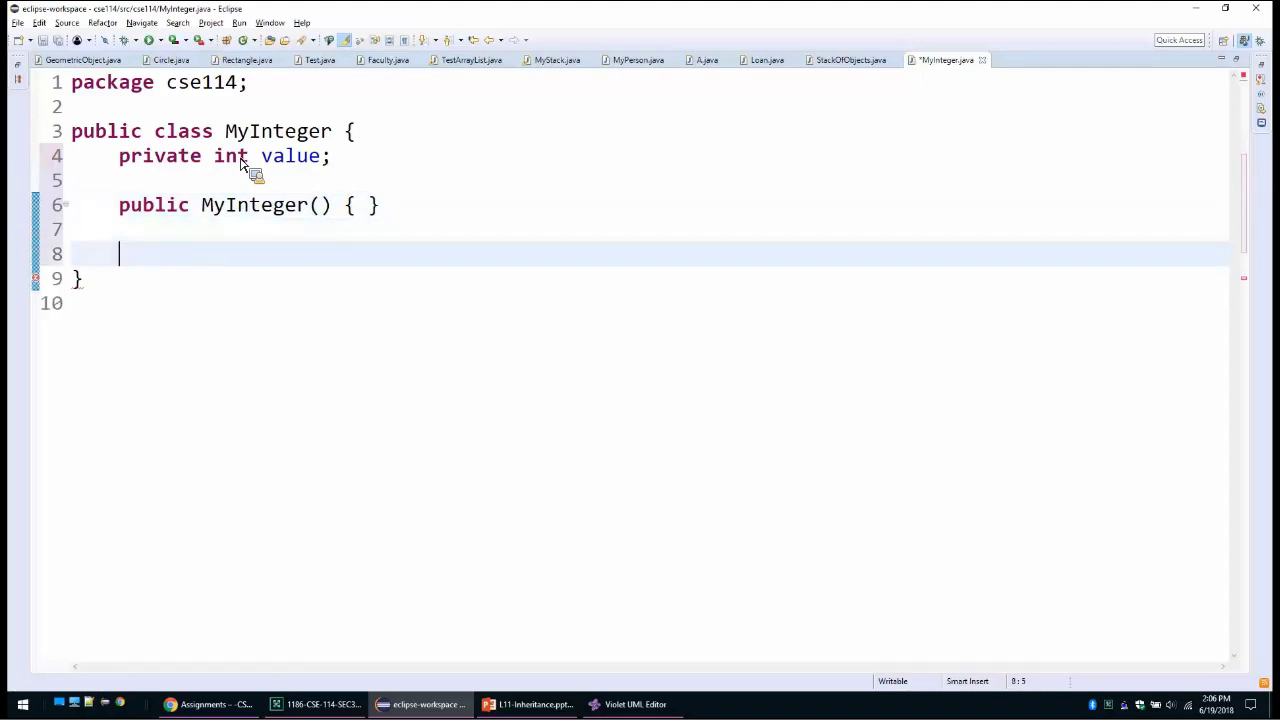
# - Add the constructor public MyInteger(int value) below the no-arg constructor, with the body this.value = value;
pyautogui.write('public ')
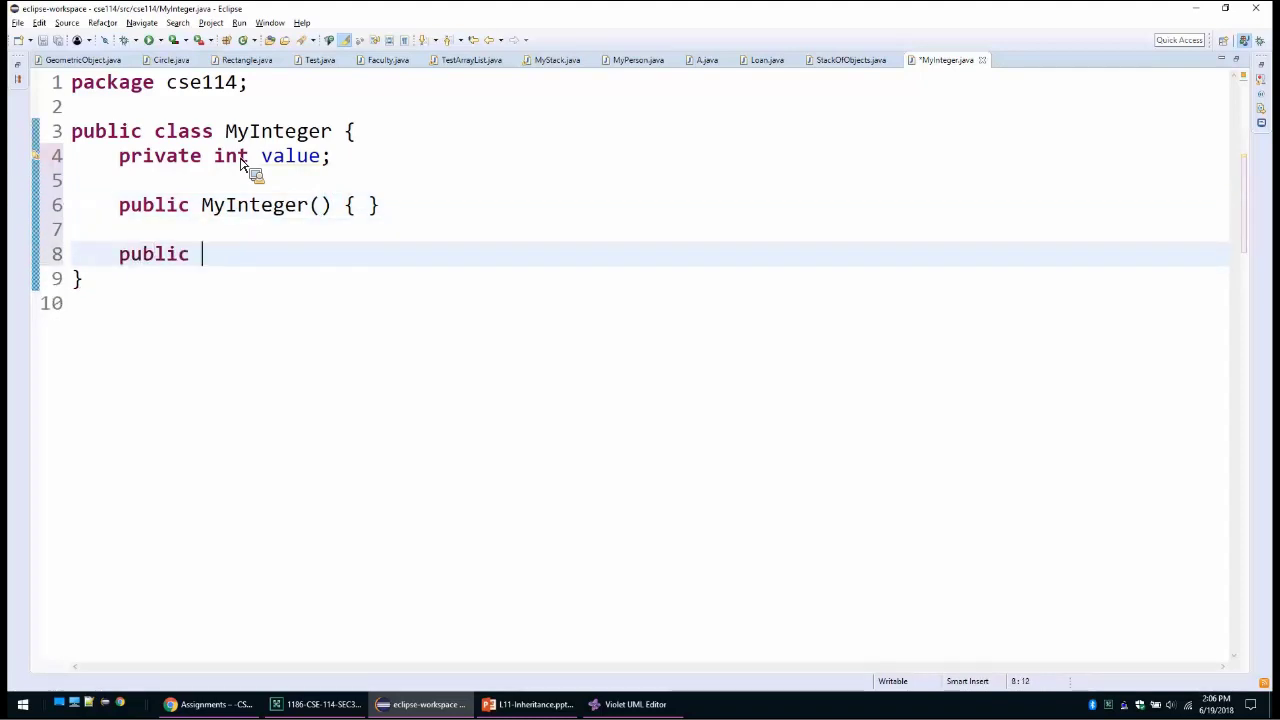
pyautogui.write('MyIngetergfe')
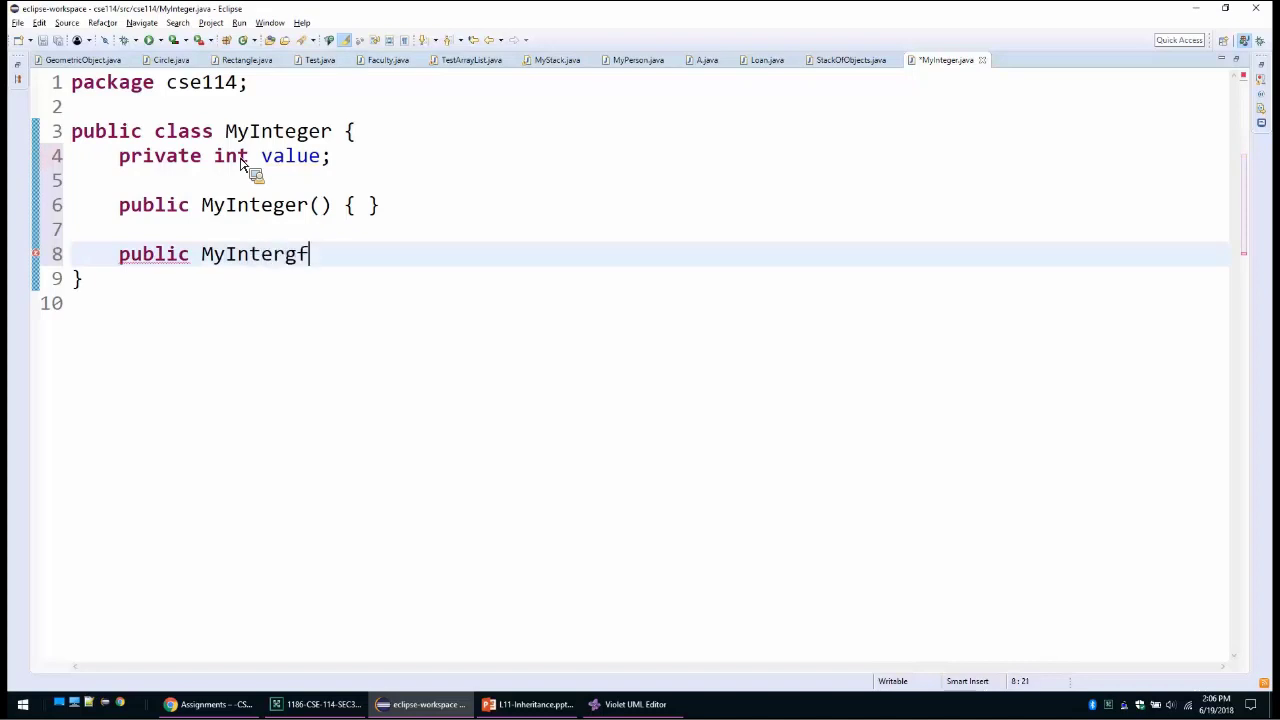
pyautogui.write('ger(')
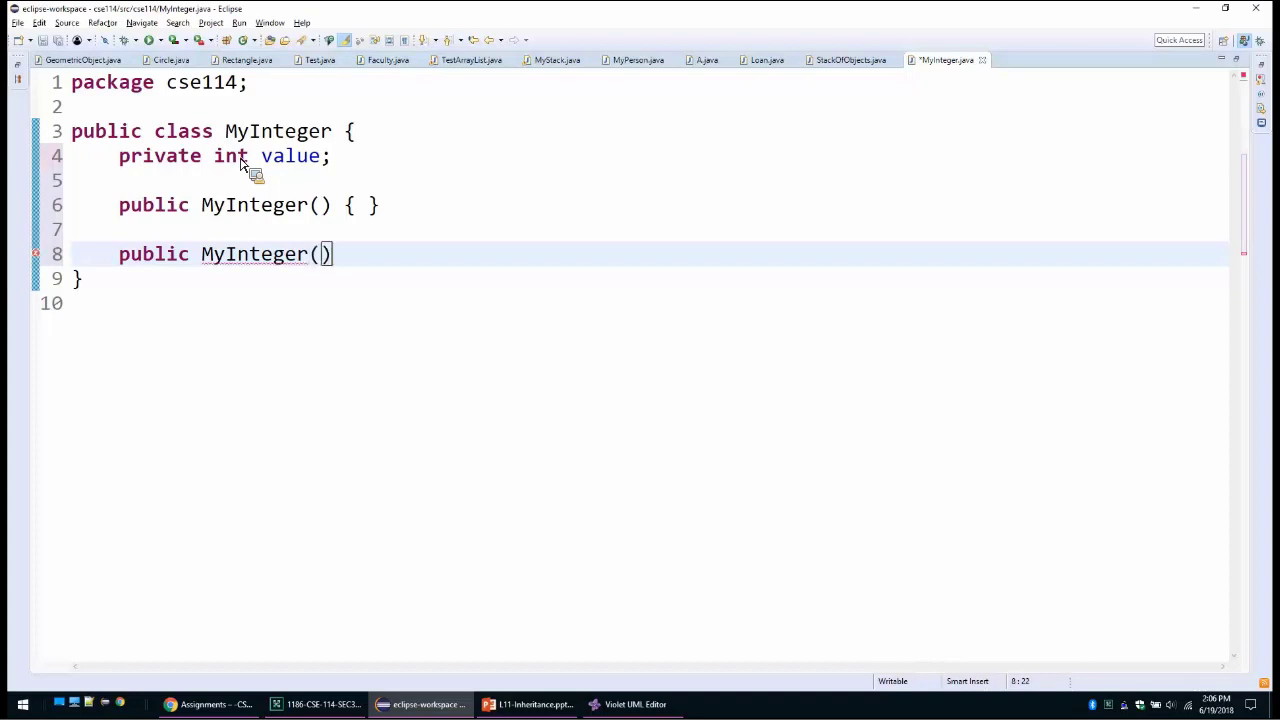
pyautogui.write('int value')
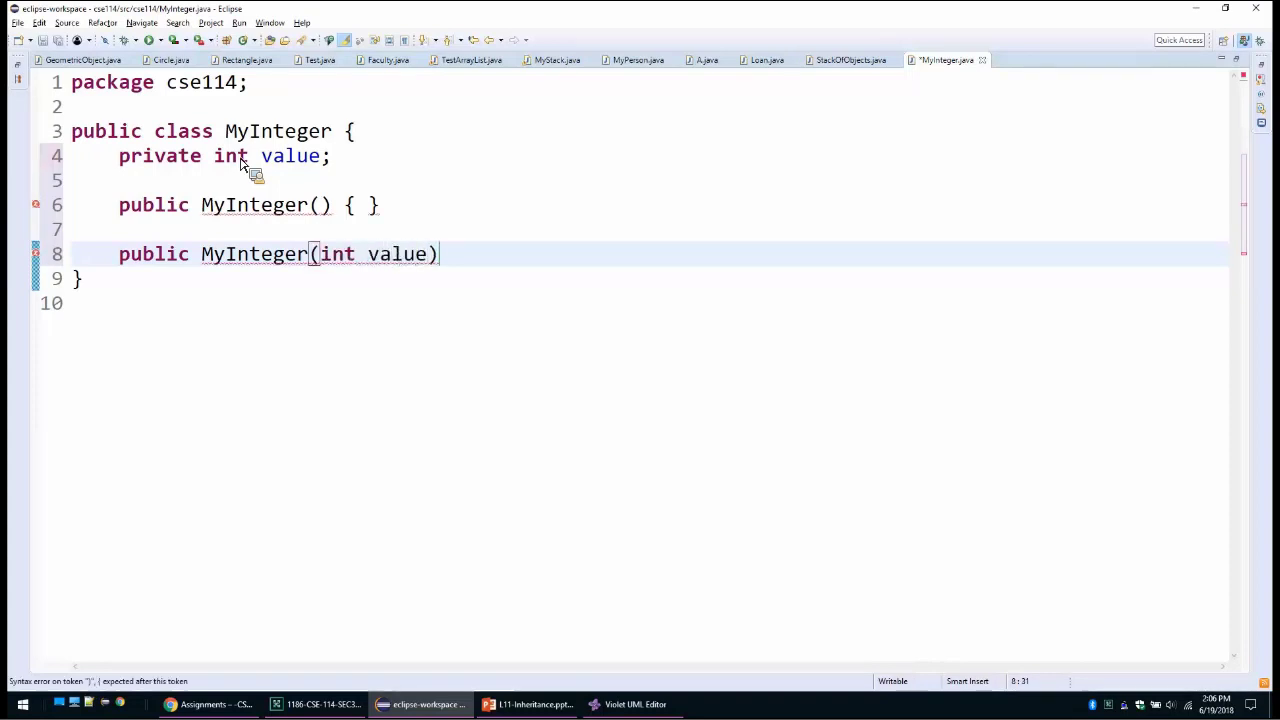
pyautogui.write(' {')
pyautogui.press('Return')
pyautogui.write('this')
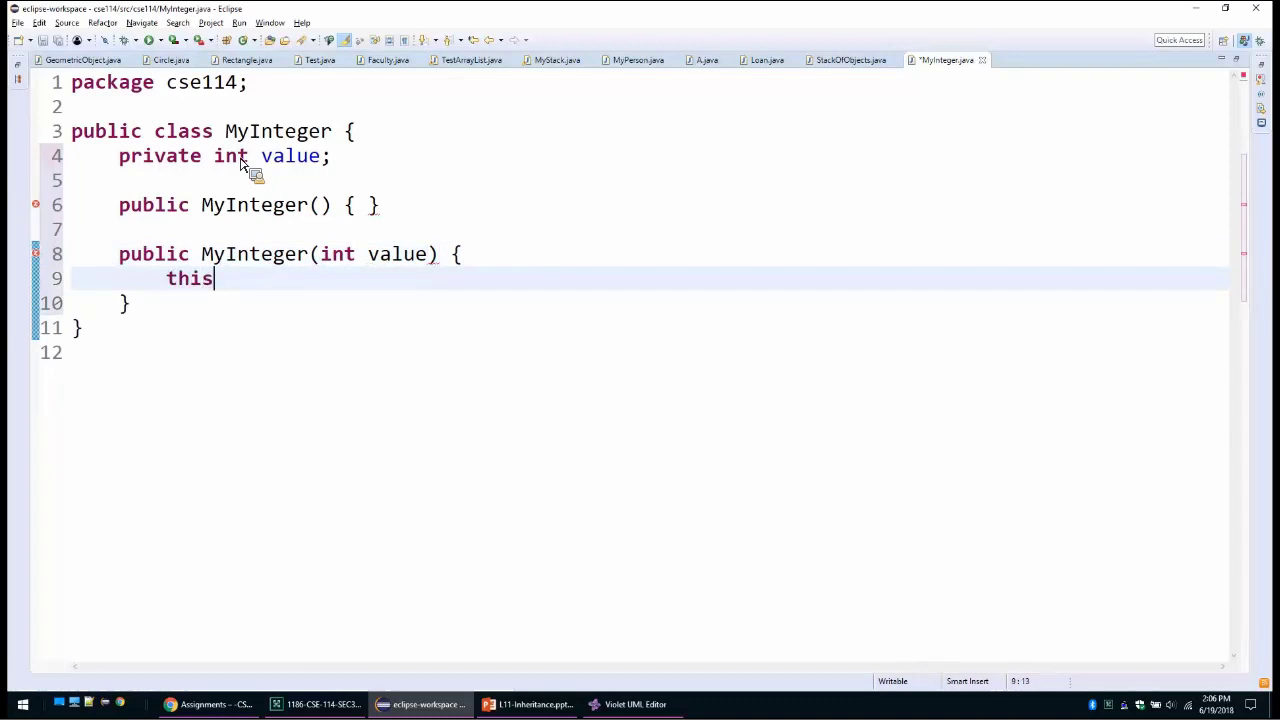
pyautogui.write('.valu')
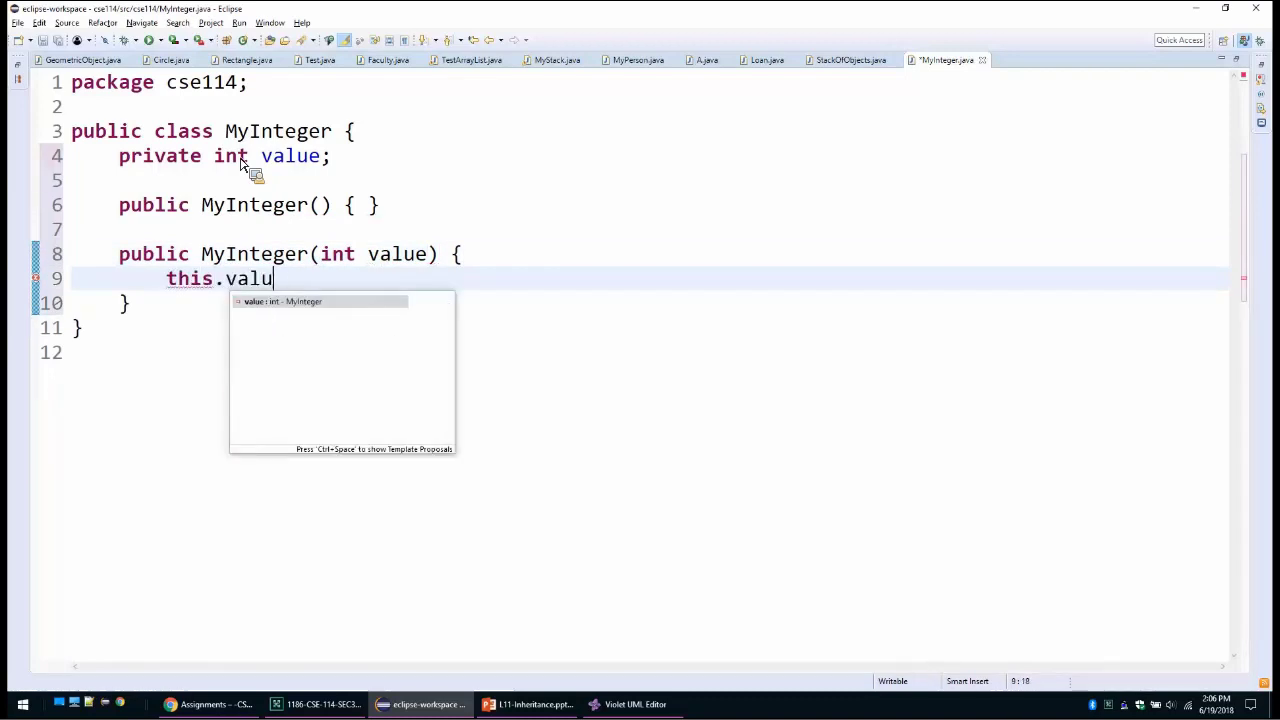
pyautogui.write('e = value;')
pyautogui.press('Down')
pyautogui.press('Return')
pyautogui.press('Return')
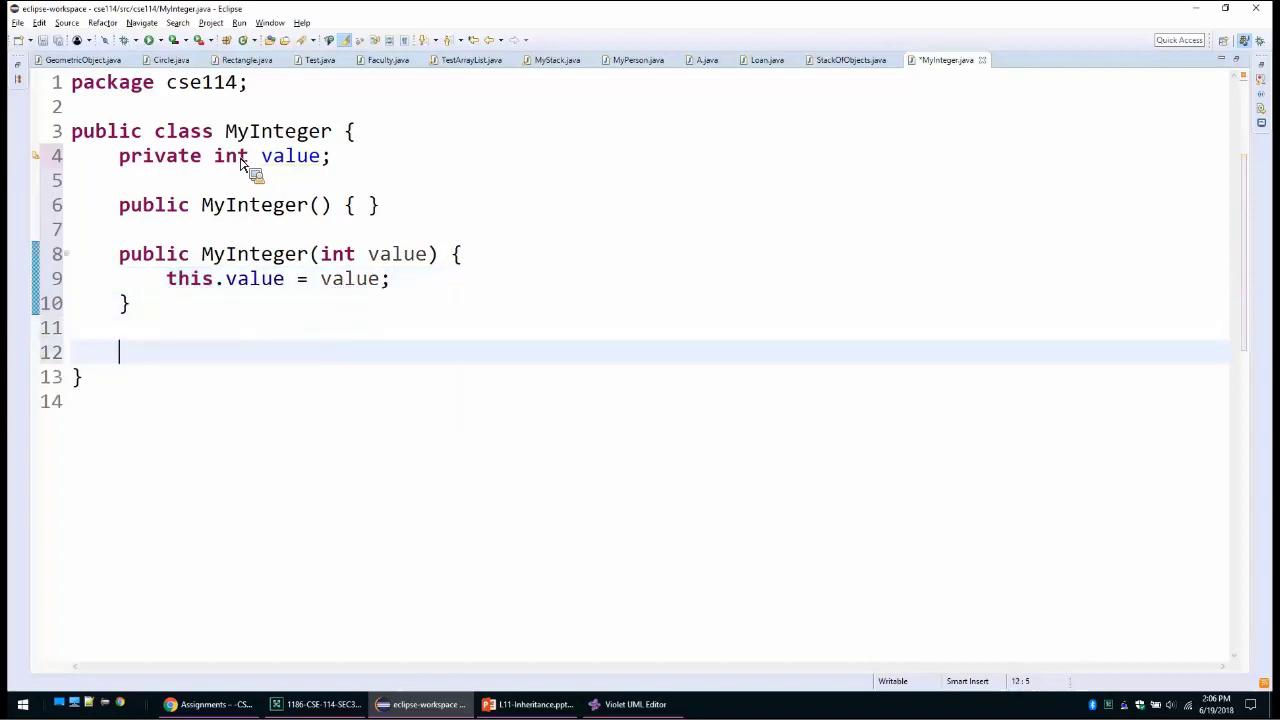
# - Paste the UML method list below the constructors and delete its two lines +MyInteger() and +MyInteger(value:int)
pyautogui.write('+MyInteger() +MyInteger(value:int) +isEven():boolean +isOdd():boolean +isPrime():boolean +<static>isEven(i:int):boolean +<static>isOdd(i:int):boolean +<static>isPrime(i:int):boolean +<static>isEven(m:MyInteger):boolean +<static>isOdd(m:MyInteger):boolean +<static>isPrime(m:MyInteger):boolean +equals(i:int):boolean +equals(m:MyInteger):boolean +equals(o:Object):boolean +<static>parseInt(String):int')
pyautogui.press('Up')
pyautogui.press('Up')
pyautogui.press('Up')
pyautogui.press('Up')
pyautogui.press('Up')
pyautogui.press('Up')
pyautogui.press('Up')
pyautogui.press('Up')
pyautogui.press('Up')
pyautogui.press('Up')
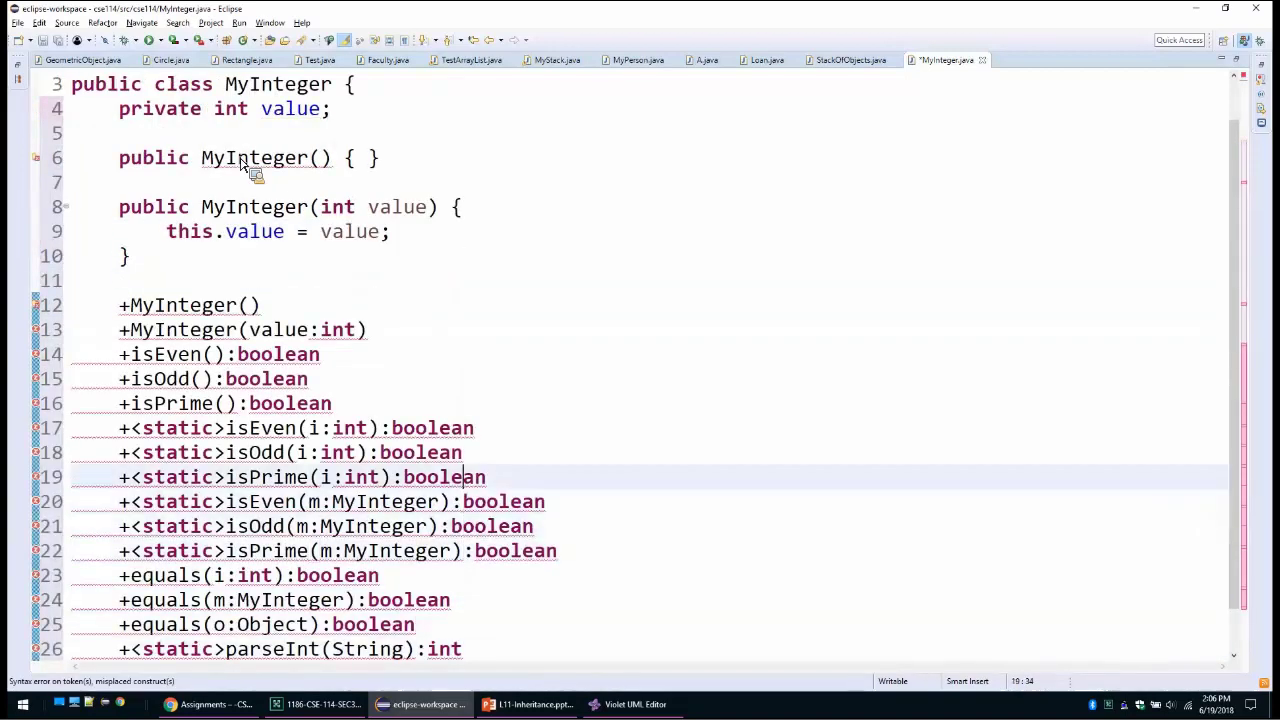
pyautogui.press('Up')
pyautogui.press('Up')
pyautogui.press('Up')
pyautogui.press('Up')
pyautogui.press('Up')
pyautogui.press('Down')
pyautogui.hotkey('shift', 'Down')
pyautogui.hotkey('shift', 'Down')
pyautogui.hotkey('shift', 'Down')
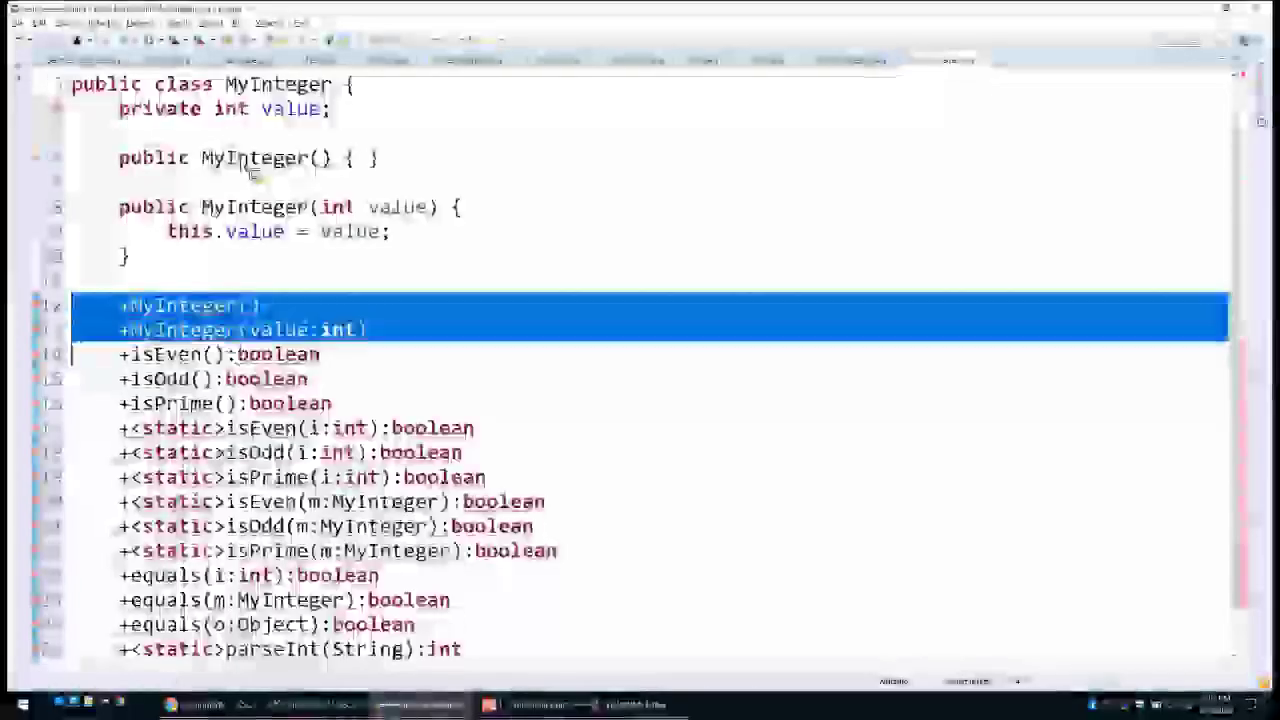
pyautogui.hotkey('shift', 'Up')
pyautogui.press('Delete')
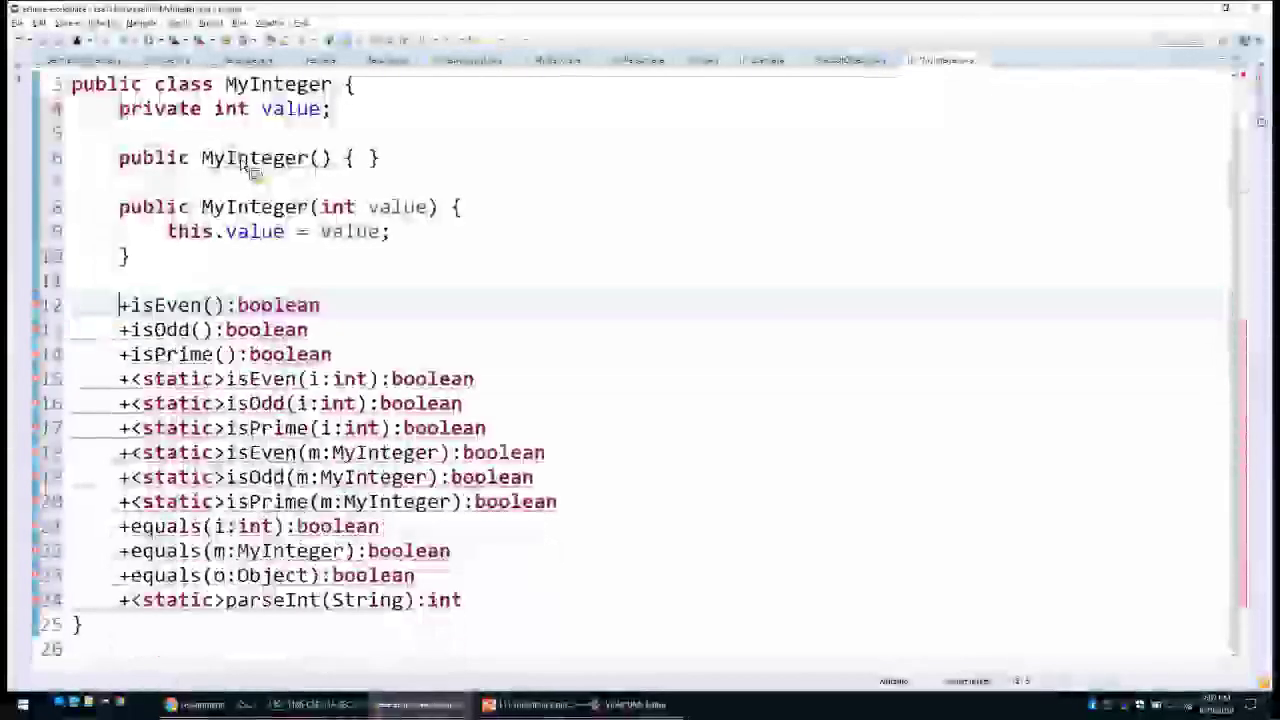
# - Rewrite the start of the UML line +isEven():boolean as the Java method header public boolean isEven() {
pyautogui.press('BackSpace')
pyautogui.write('pul')
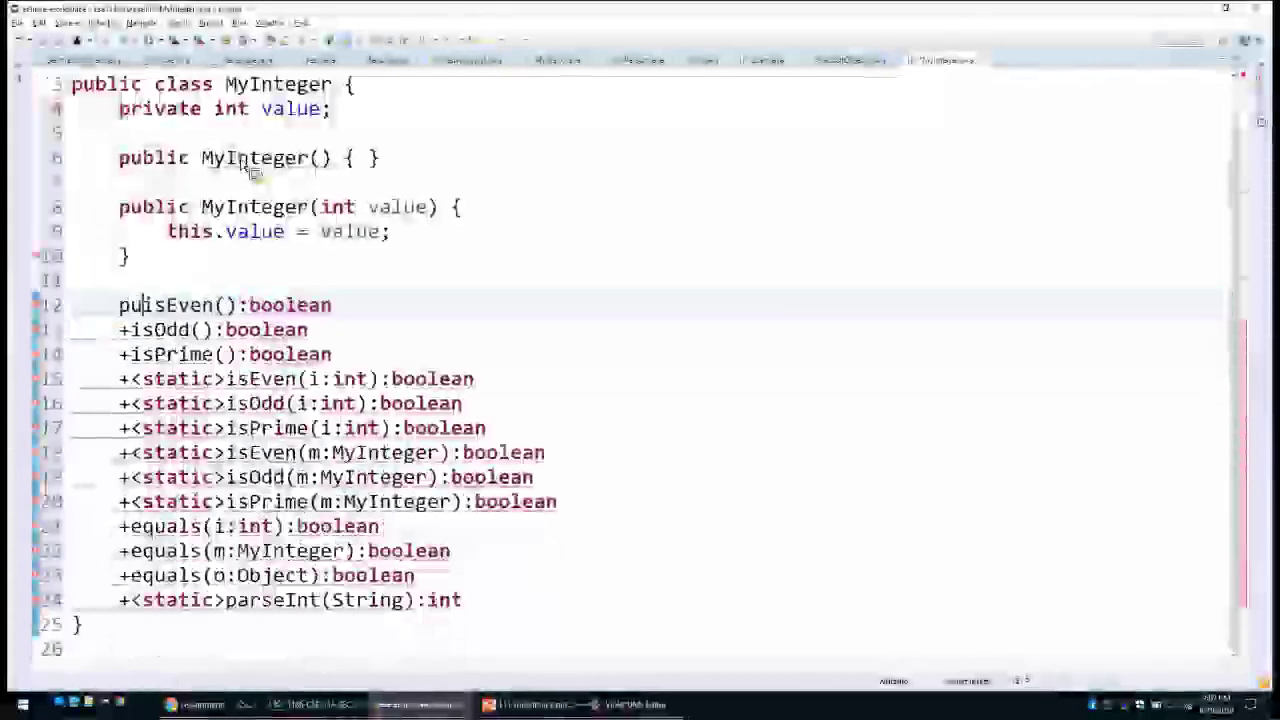
pyautogui.press('BackSpace')
pyautogui.write('blic ')
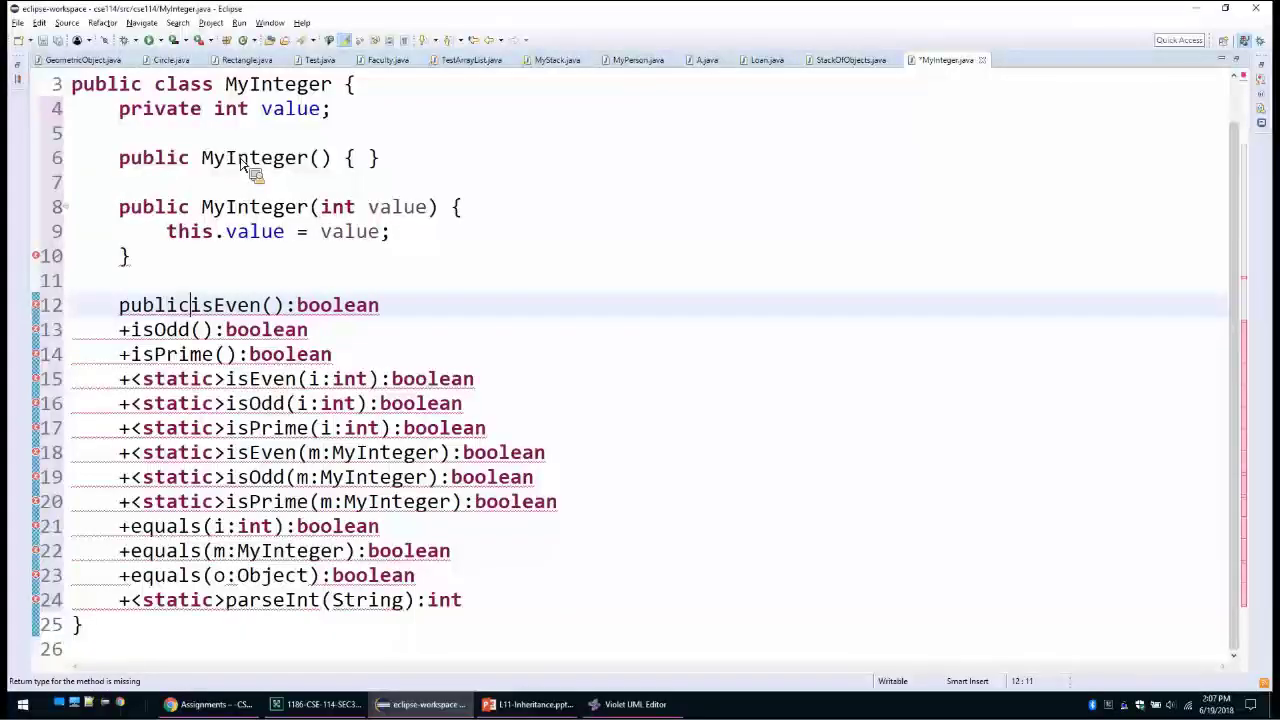
pyautogui.write('boolean')
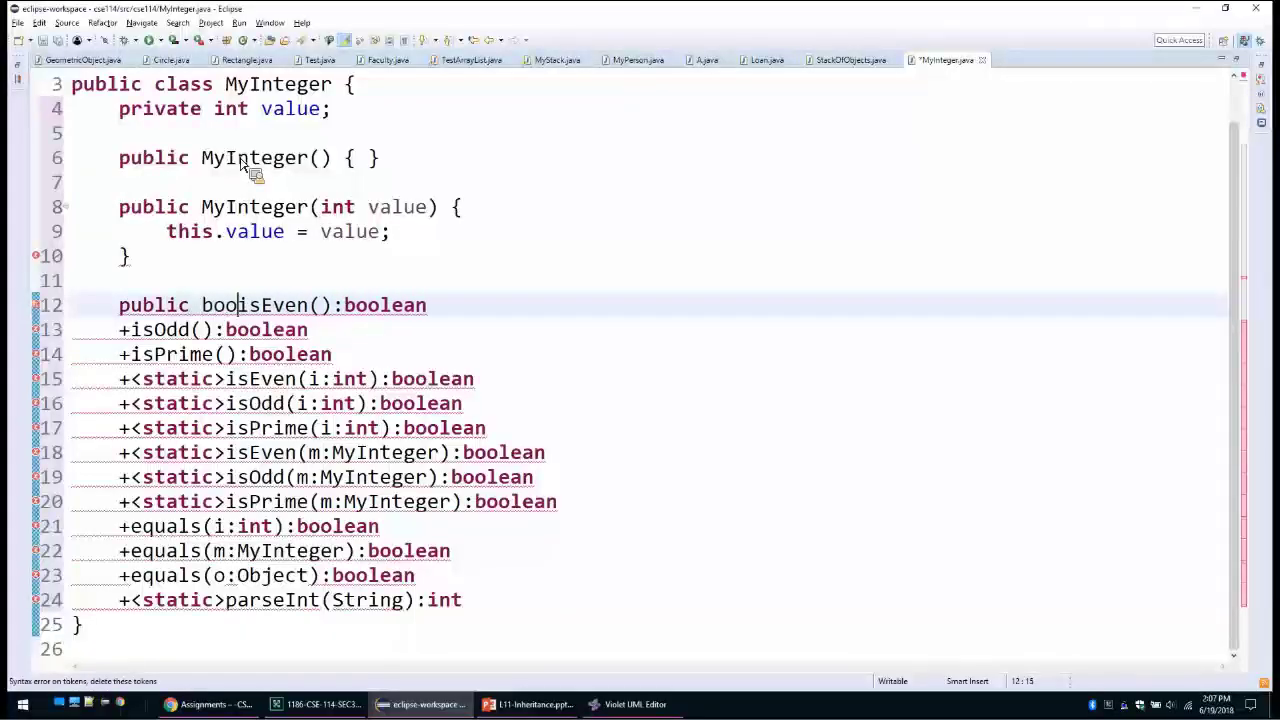
pyautogui.press('Right')
pyautogui.hotkey('shift', 'Right')
pyautogui.hotkey('shift', 'Right')
pyautogui.hotkey('shift', 'Right')
pyautogui.hotkey('shift', 'Right')
pyautogui.hotkey('shift', 'Right')
pyautogui.hotkey('shift', 'Right')
pyautogui.hotkey('shift', 'Right')
pyautogui.hotkey('shift', 'Right')
pyautogui.press('Left')
pyautogui.write('{')
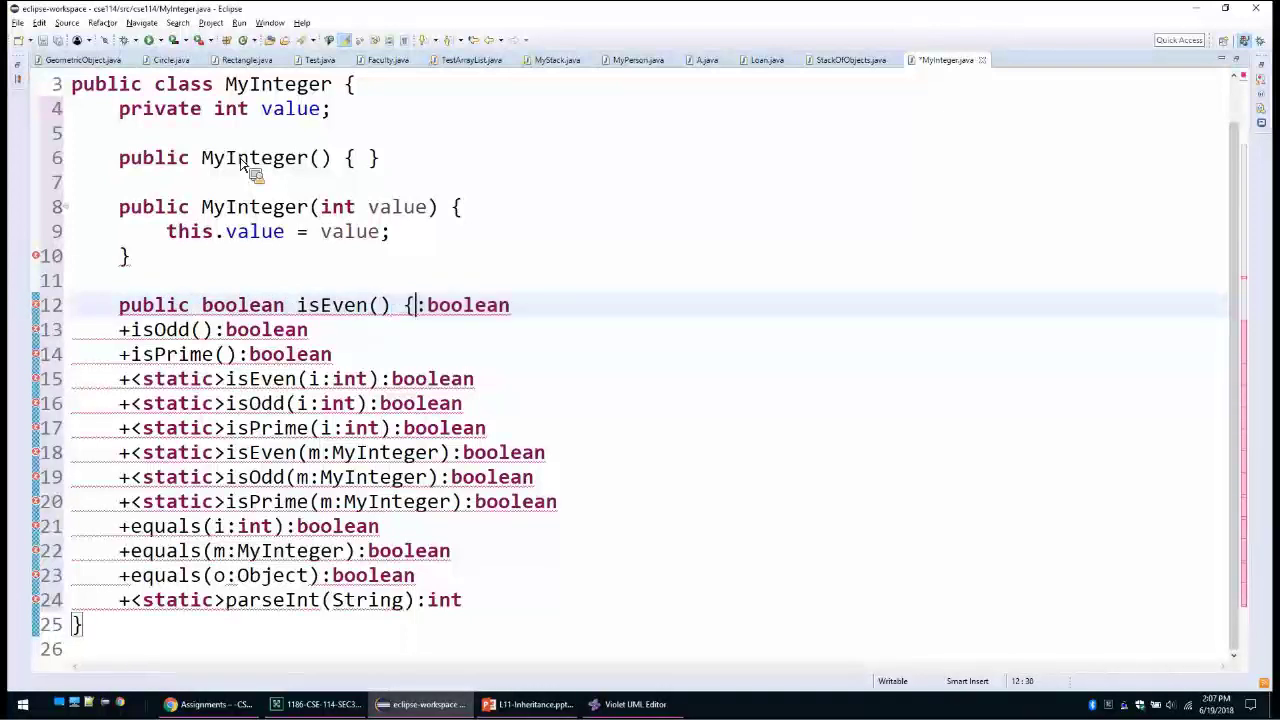
# - Replace the leftover :boolean text with the isEven method body, beginning the statement return val
pyautogui.press('Return')
pyautogui.hotkey('shift', 'Right')
pyautogui.hotkey('shift', 'Right')
pyautogui.hotkey('shift', 'Right')
pyautogui.hotkey('shift', 'Right')
pyautogui.hotkey('shift', 'Right')
pyautogui.hotkey('shift', 'Right')
pyautogui.hotkey('shift', 'Right')
pyautogui.hotkey('shift', 'Right')
pyautogui.write('return ')
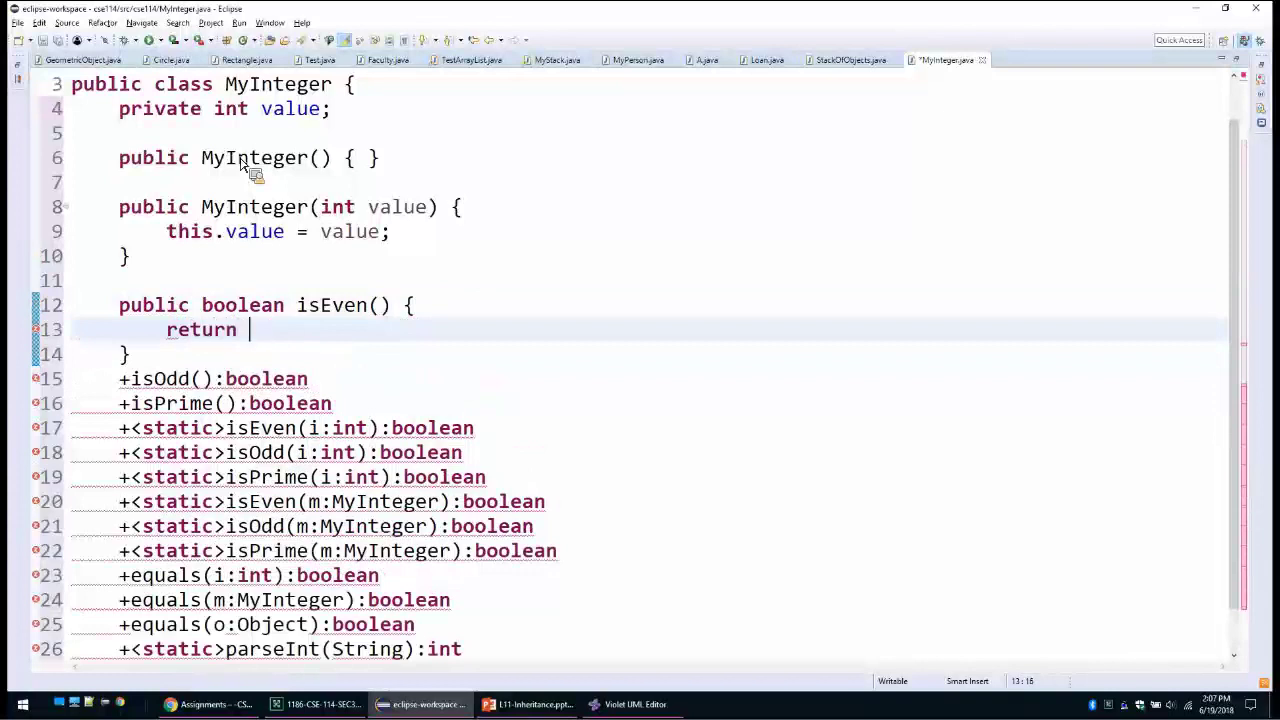
pyautogui.write('val')
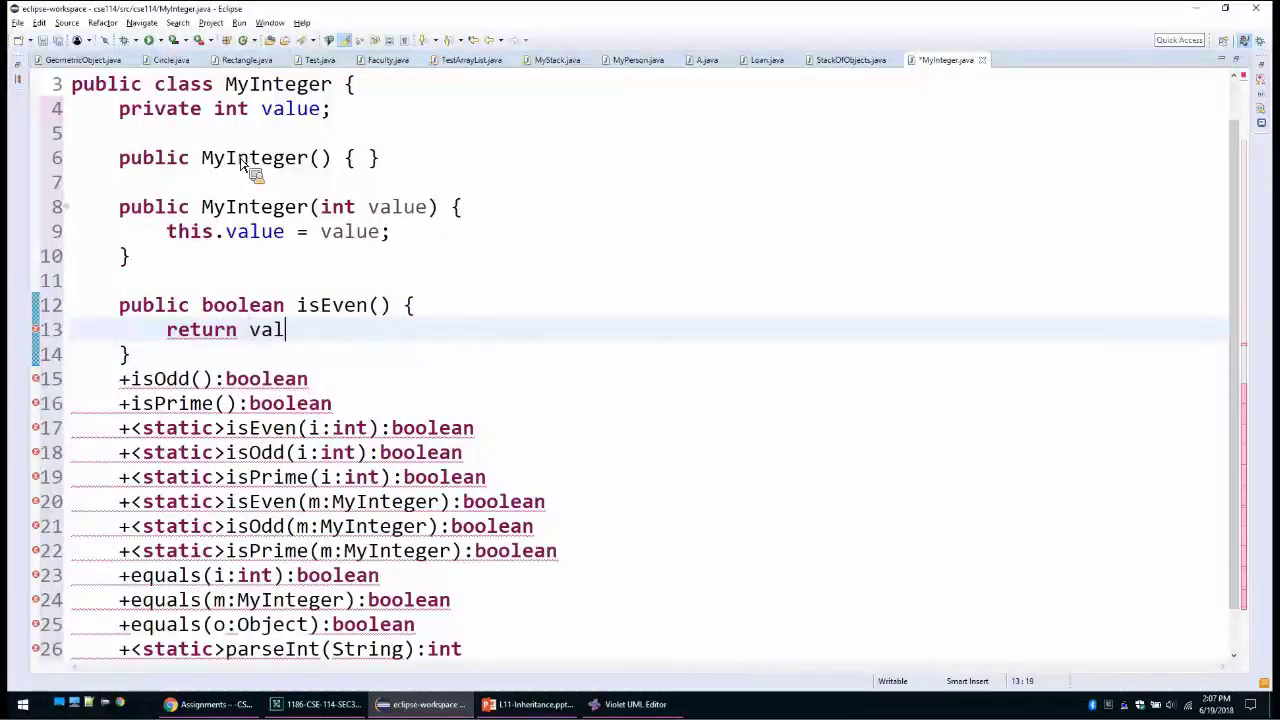